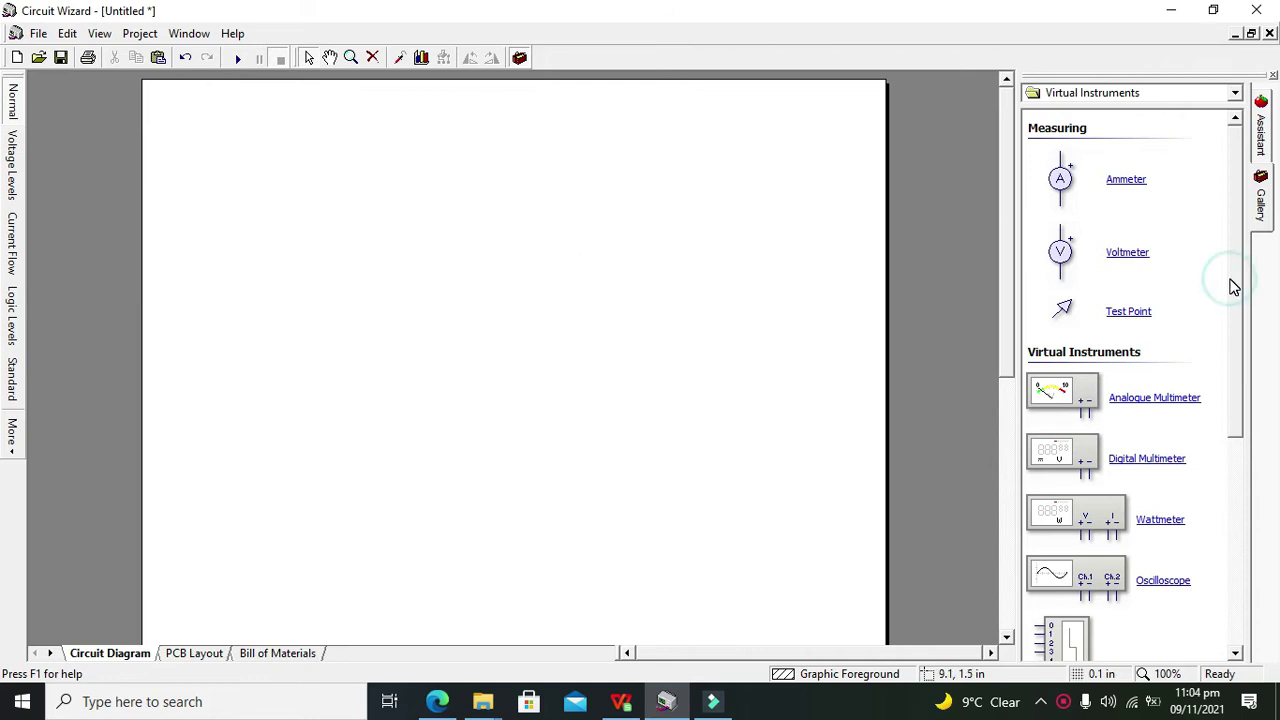
# Step: Create a new blank Electronics Project through File > New
pyautogui.scroll(-1, 1232, 300)
pyautogui.moveTo(1232, 305); pyautogui.dragTo(1235, 228)
pyautogui.click(38, 36)
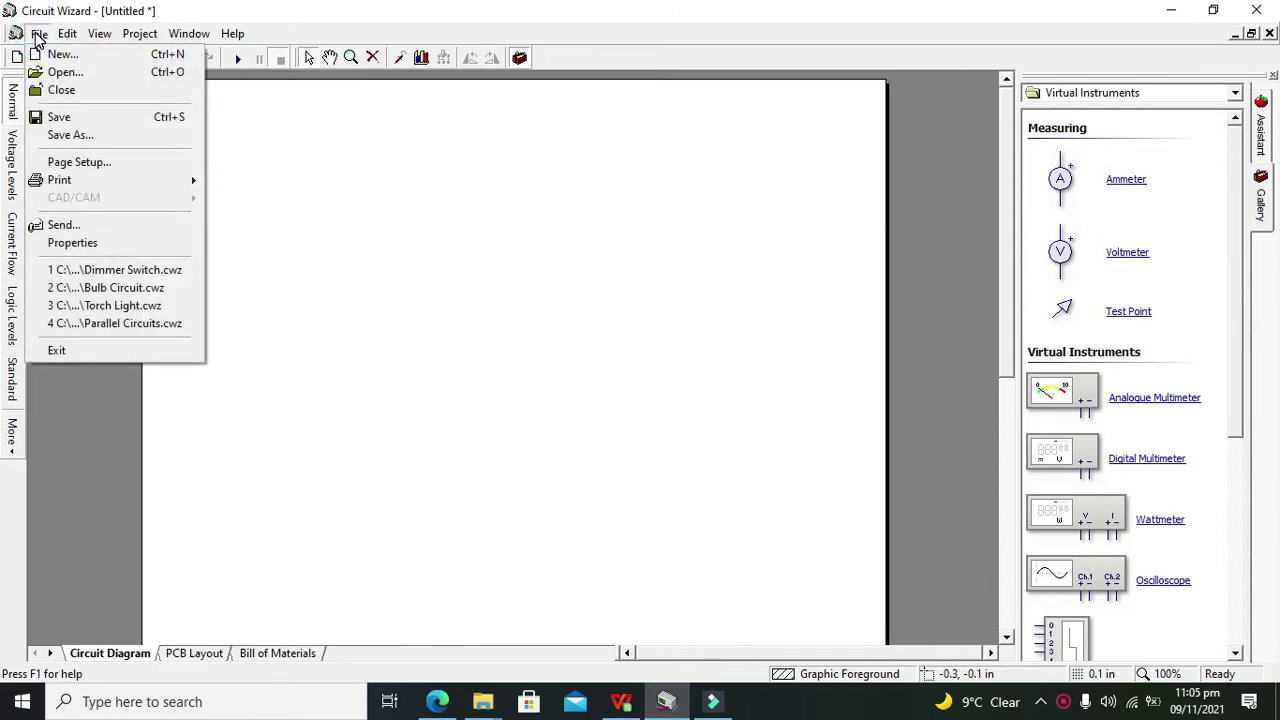
pyautogui.click(94, 54)
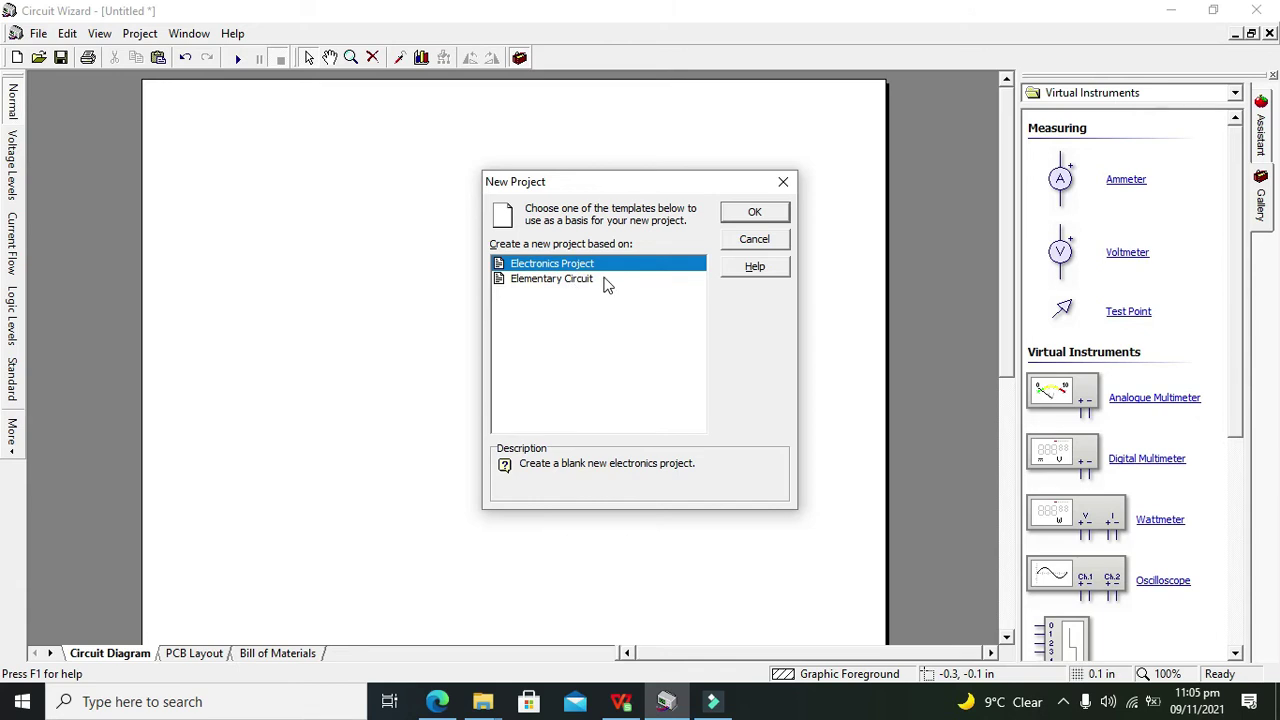
pyautogui.click(755, 215)
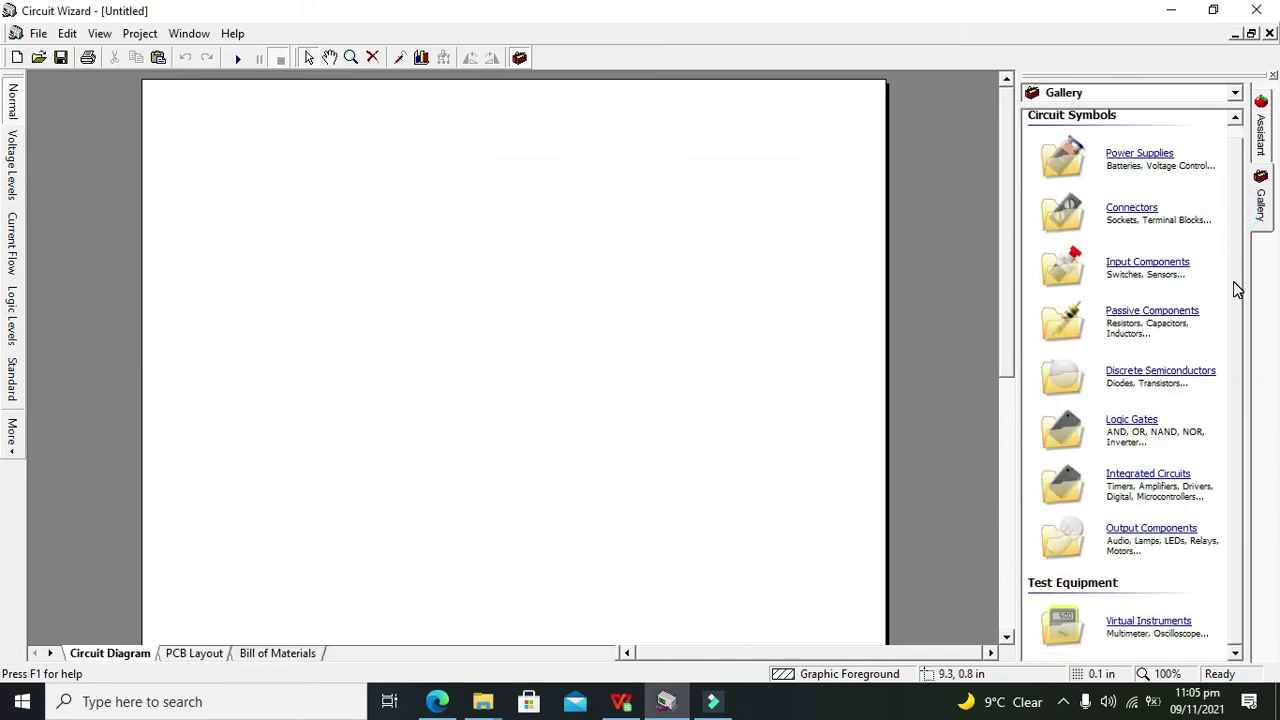
# Step: Switch the component gallery to the Electromagnetic category
pyautogui.click(1211, 97)
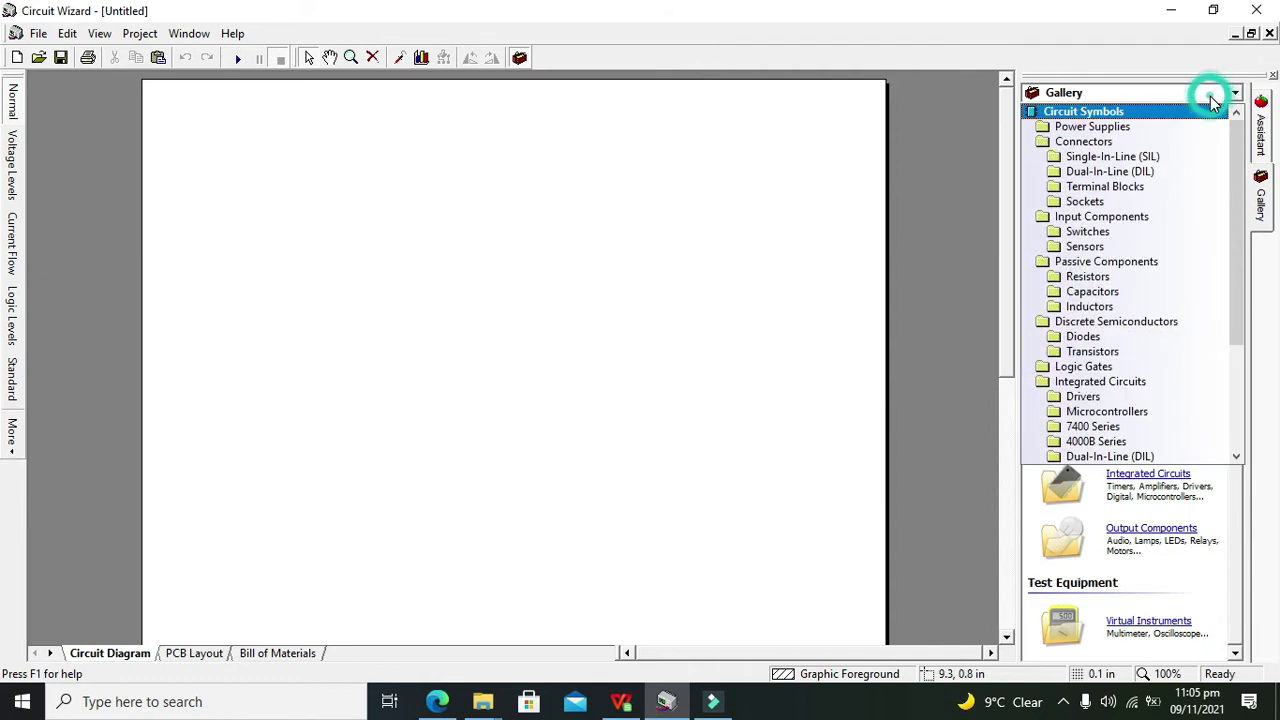
pyautogui.moveTo(1237, 150); pyautogui.dragTo(1226, 271)
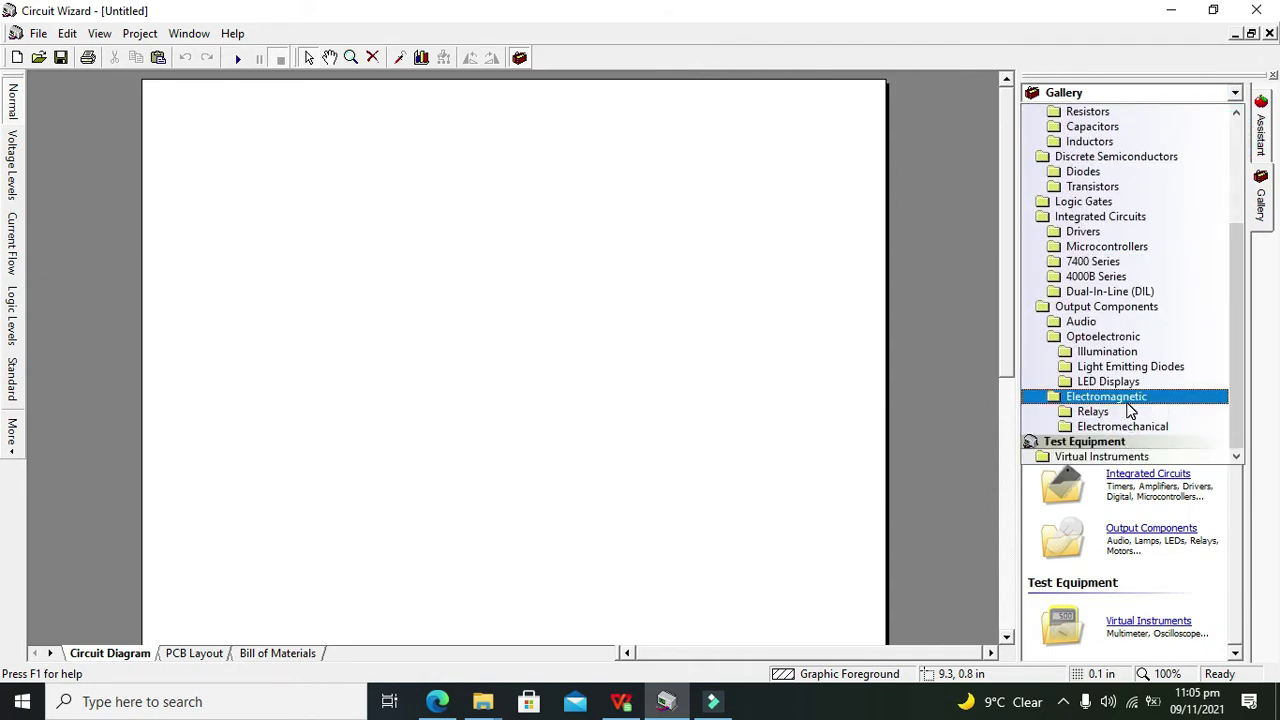
pyautogui.click(1121, 403)
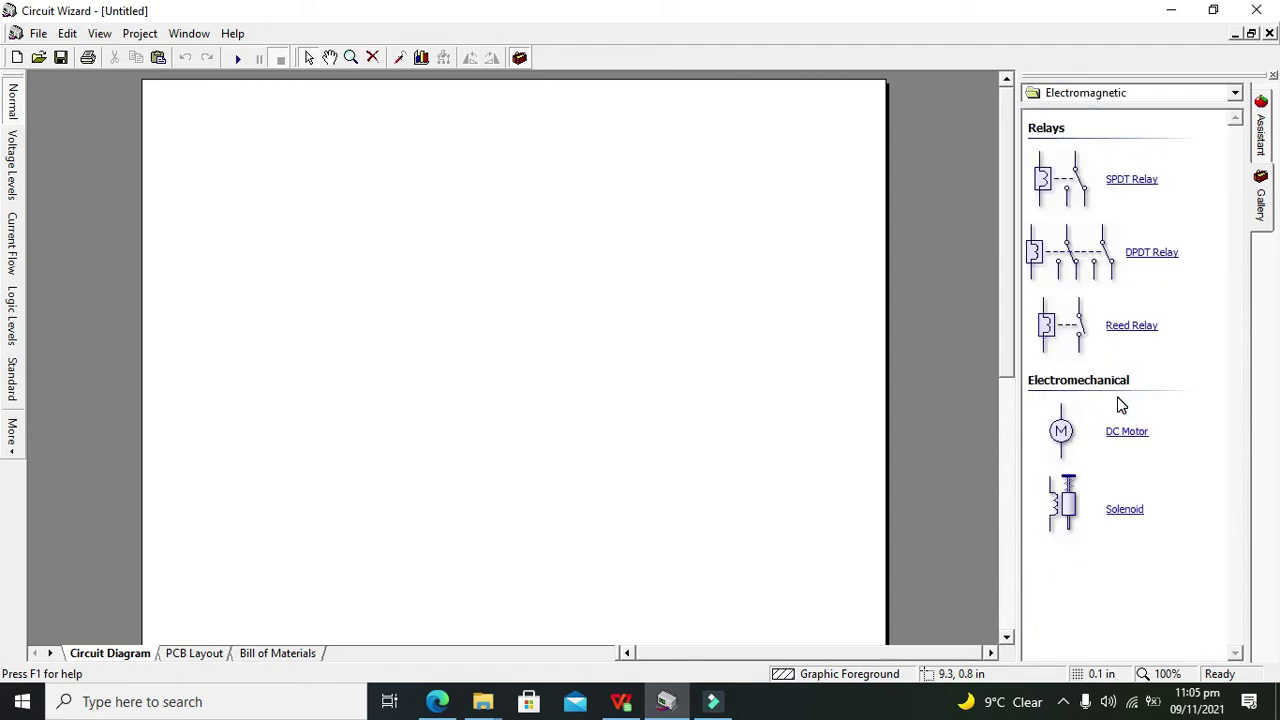
# Step: Show Passive Components, scroll to Inductors, and drag the 10:1 transformer onto the diagram
pyautogui.click(1104, 93)
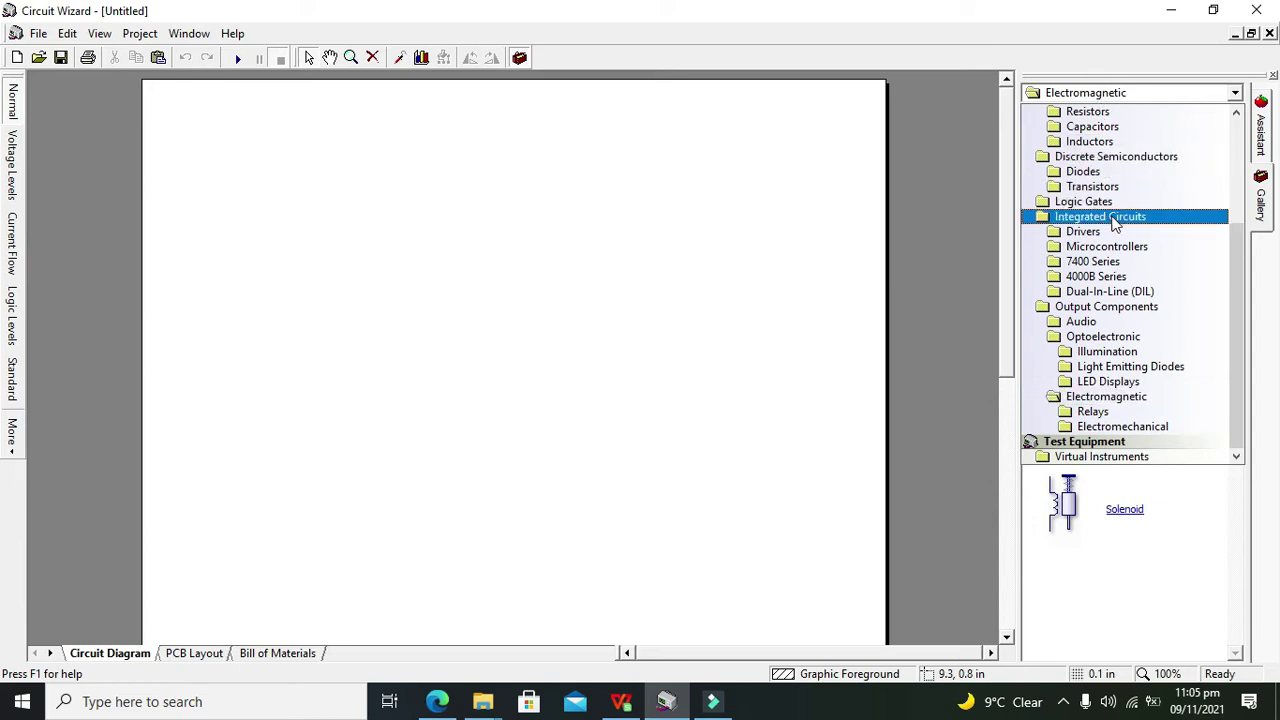
pyautogui.scroll(4, 1240, 262)
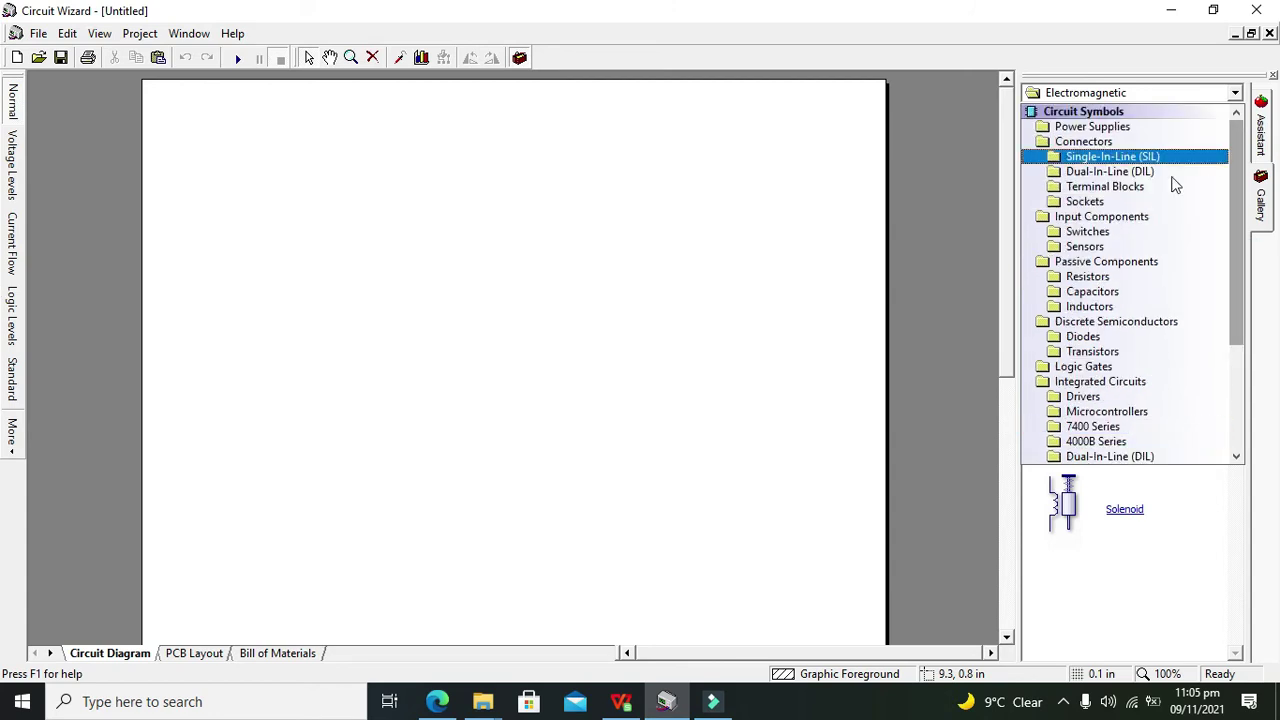
pyautogui.click(1118, 262)
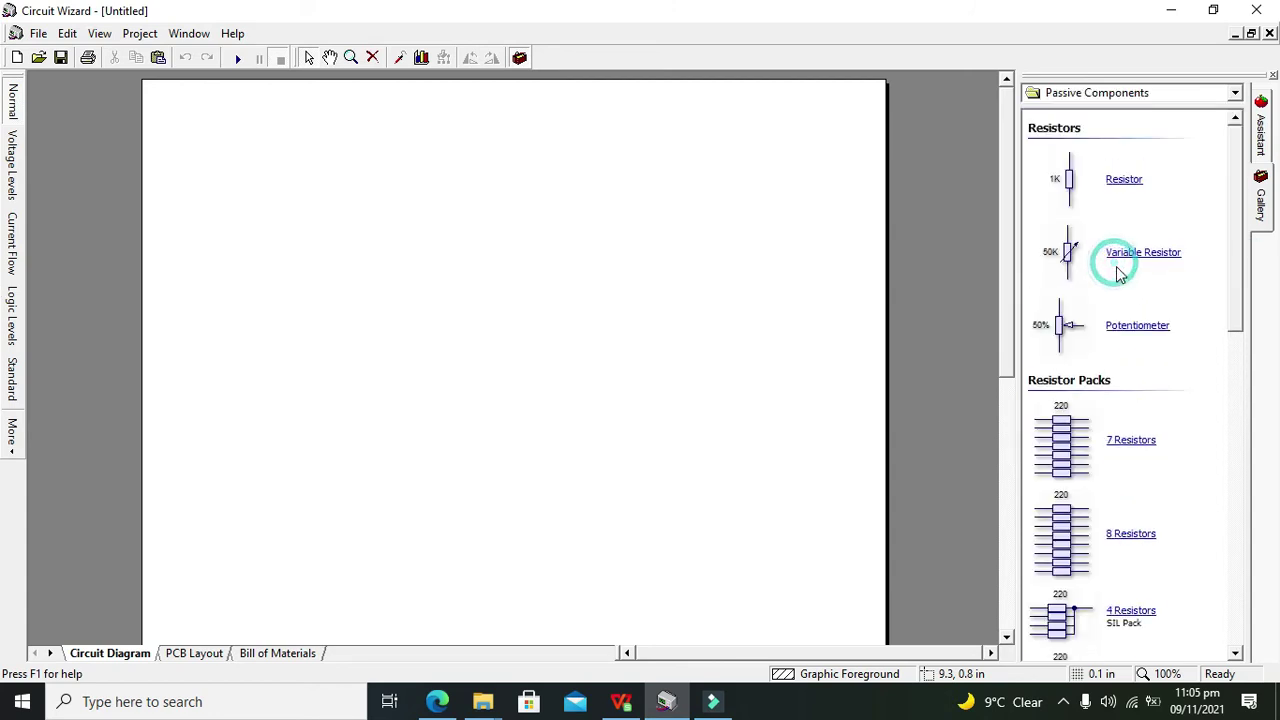
pyautogui.moveTo(1232, 280); pyautogui.dragTo(1232, 618)
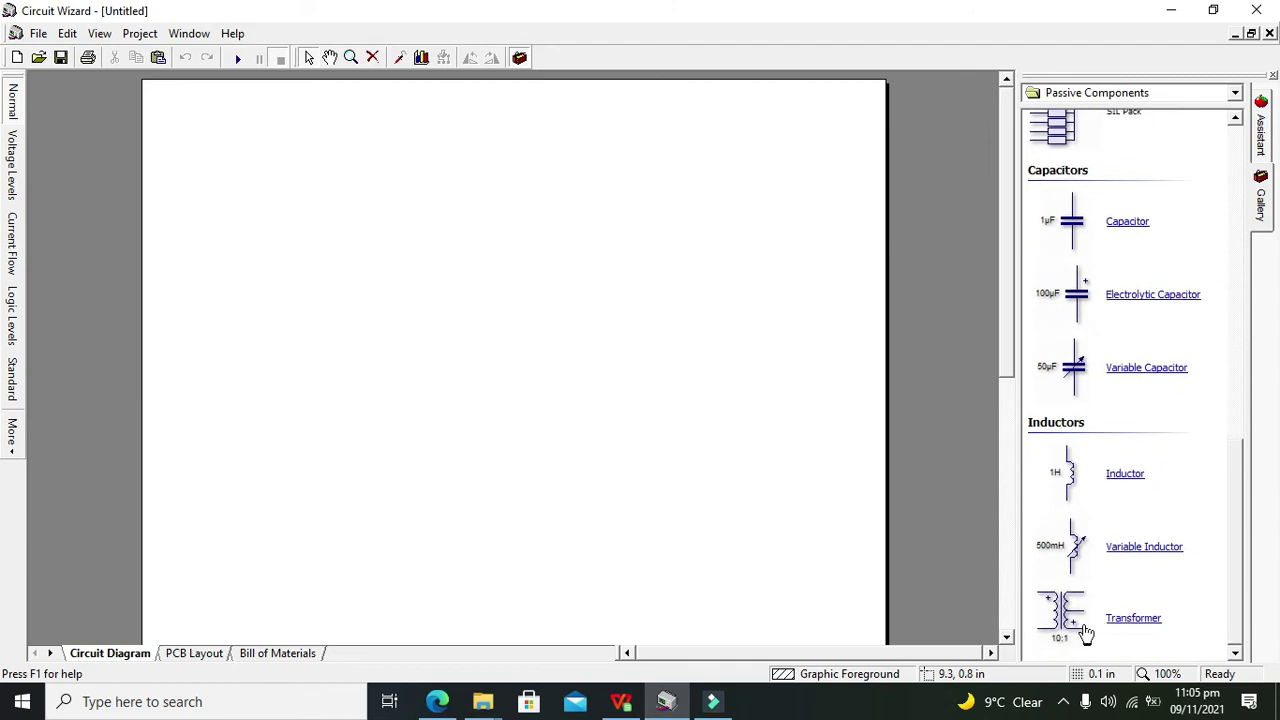
pyautogui.moveTo(1063, 618); pyautogui.dragTo(500, 357)
# Step: Drop transformer T1 near the diagram centre and select it to inspect its pins
pyautogui.click(626, 366)
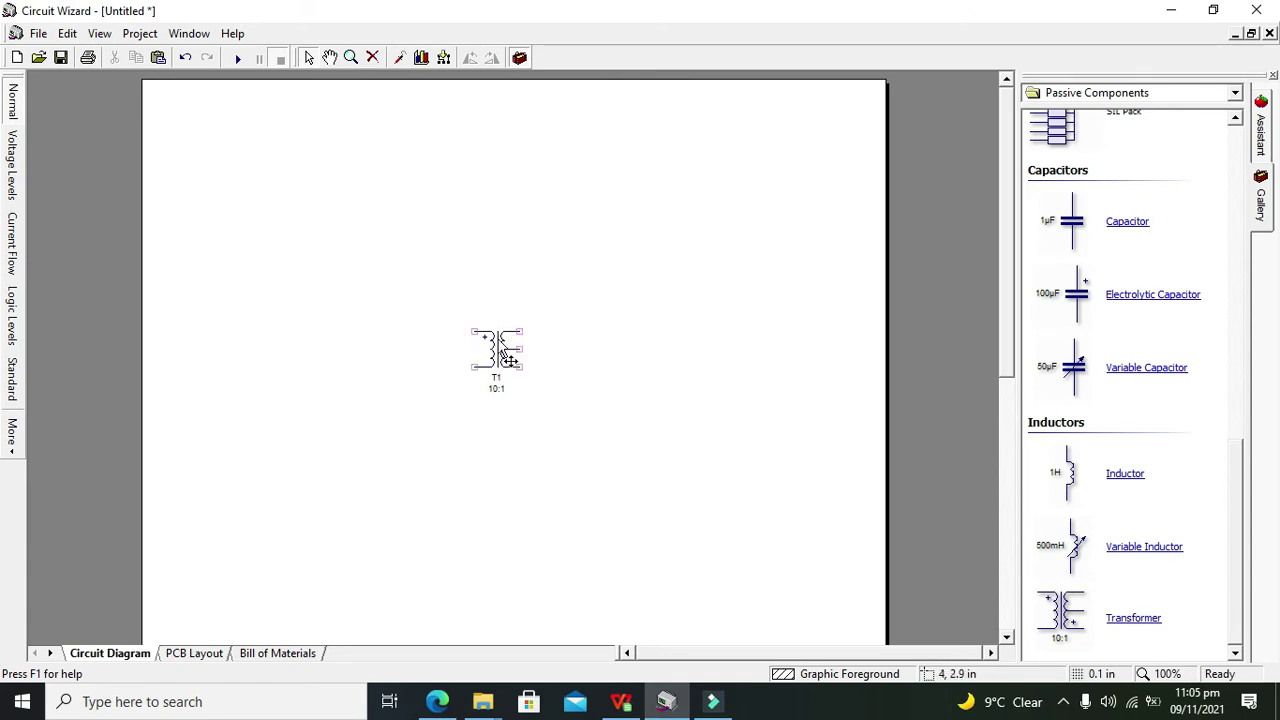
pyautogui.click(502, 348)
pyautogui.click(526, 362)
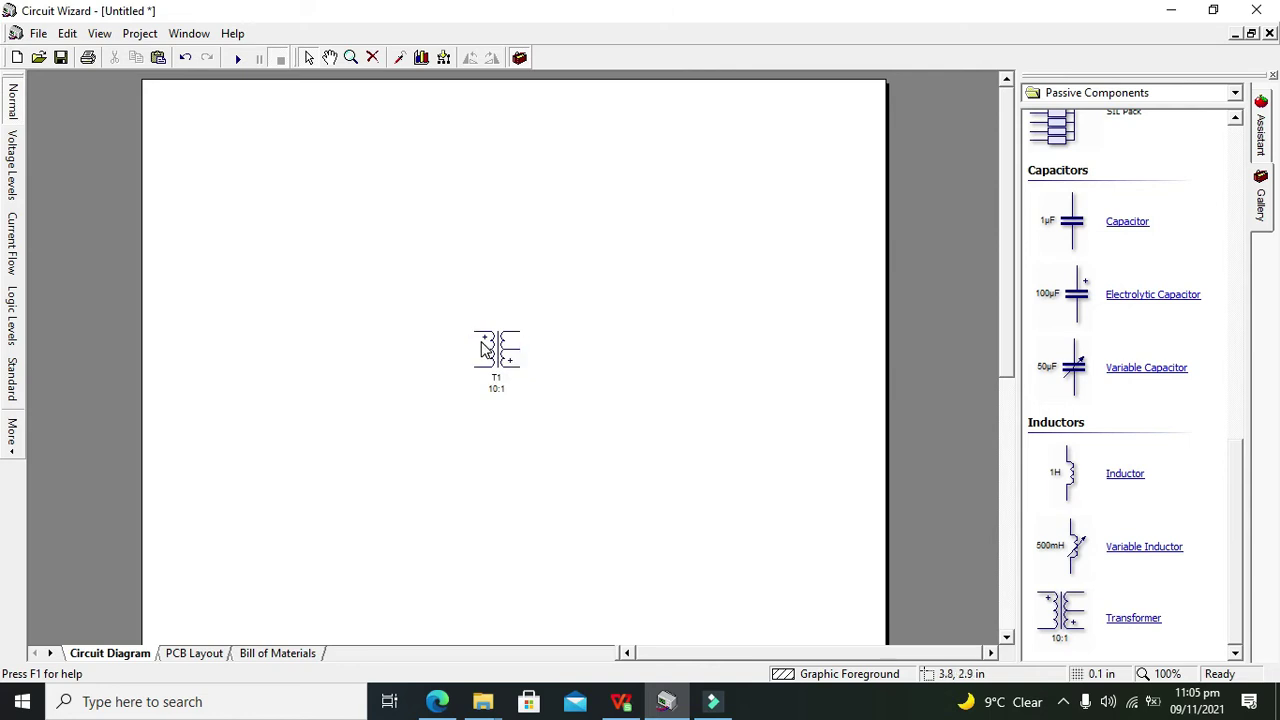
pyautogui.click(485, 345)
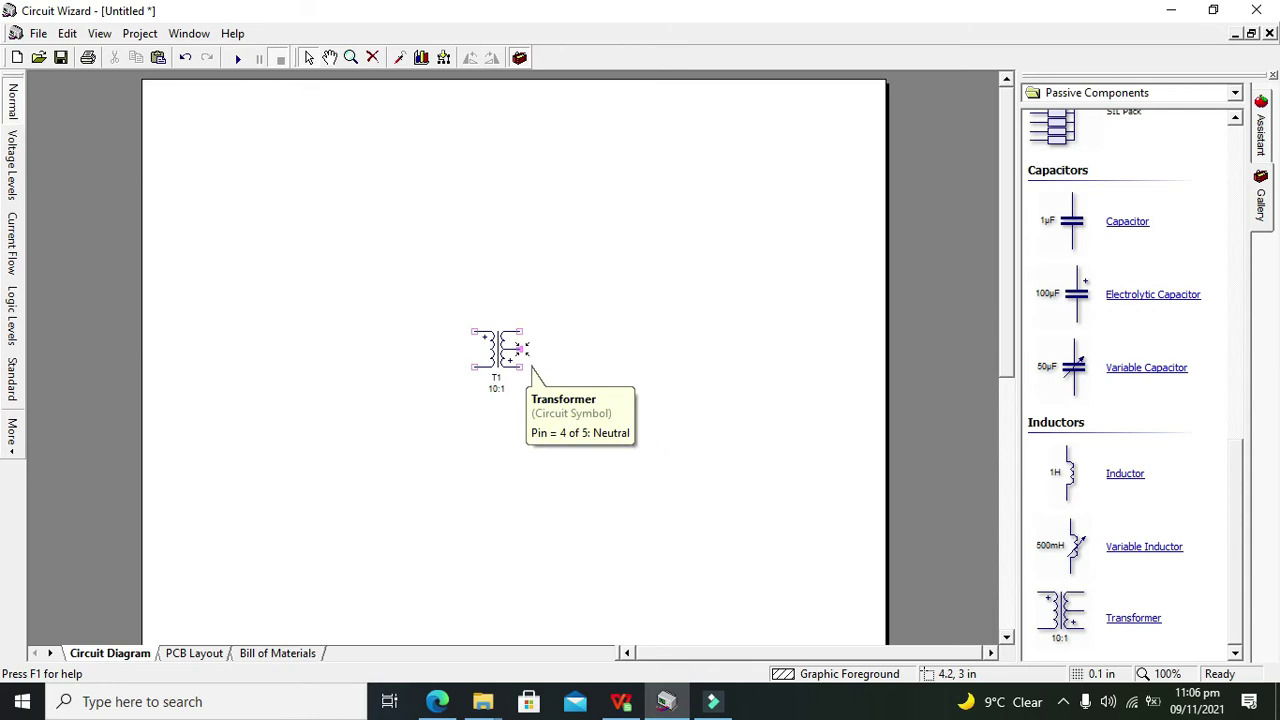
pyautogui.click(560, 348)
pyautogui.click(1235, 228)
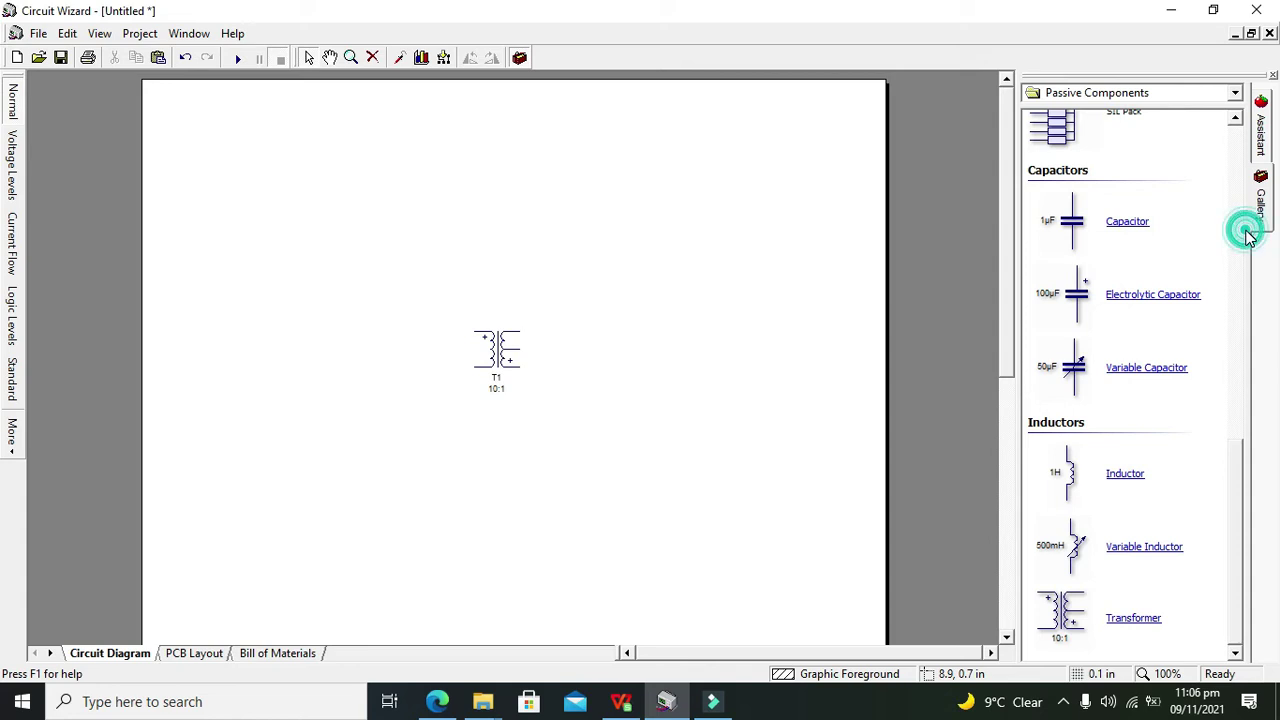
# Step: Place an AC voltage source V1 from Power Supplies to the left of T1
pyautogui.click(1143, 92)
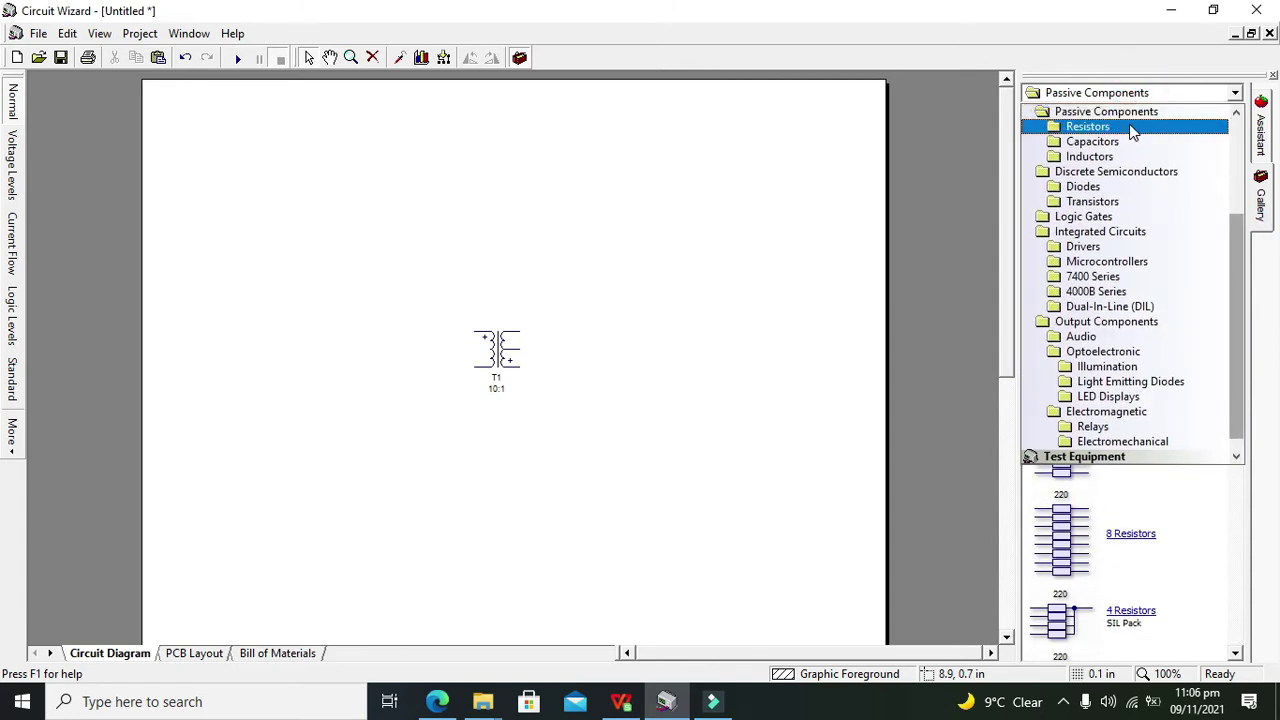
pyautogui.click(1236, 128)
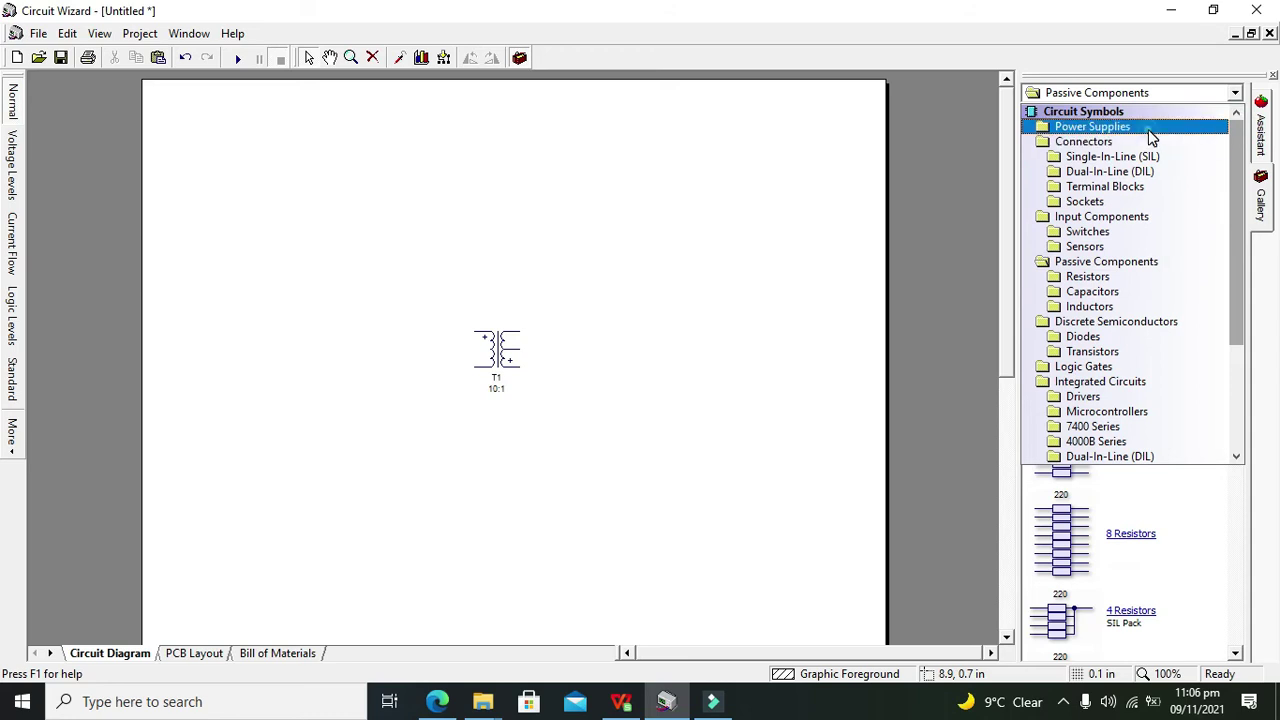
pyautogui.click(1149, 131)
pyautogui.moveTo(1092, 600); pyautogui.dragTo(349, 358)
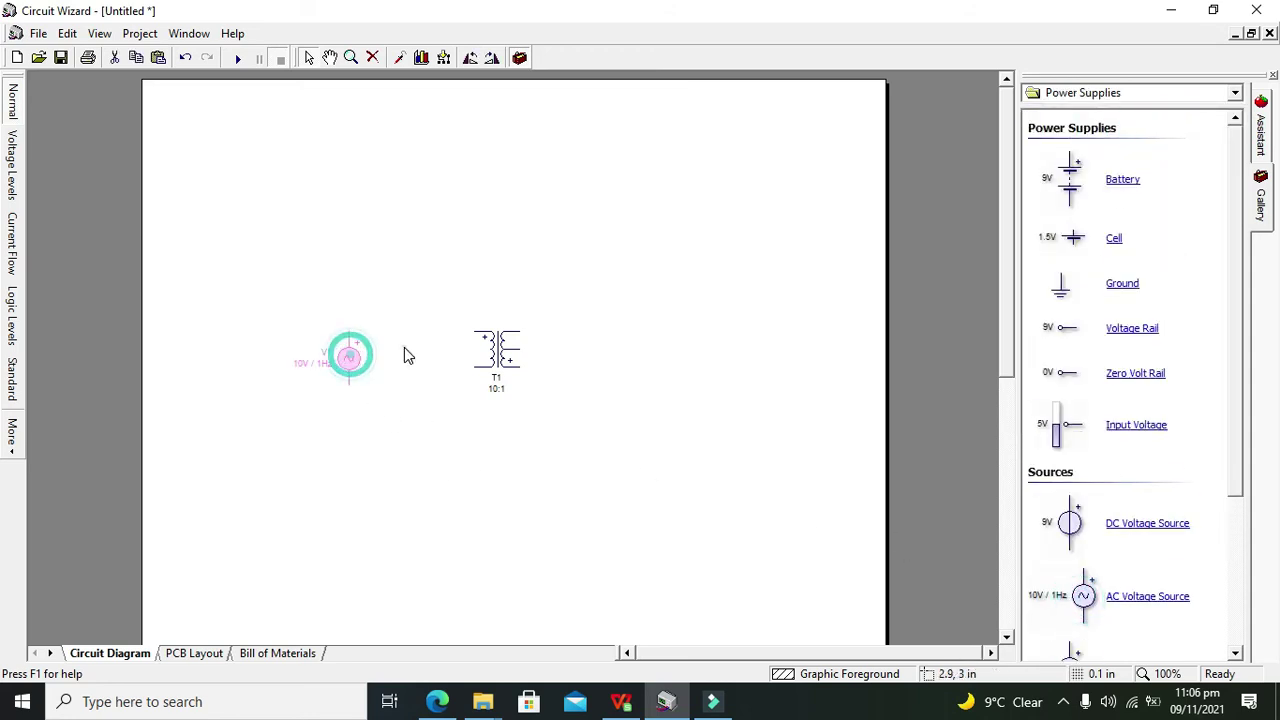
# Step: Wire V1's top and bottom terminals to T1's upper and lower primary terminals
pyautogui.click(478, 330)
pyautogui.click(452, 328)
pyautogui.click(350, 330)
pyautogui.click(476, 332)
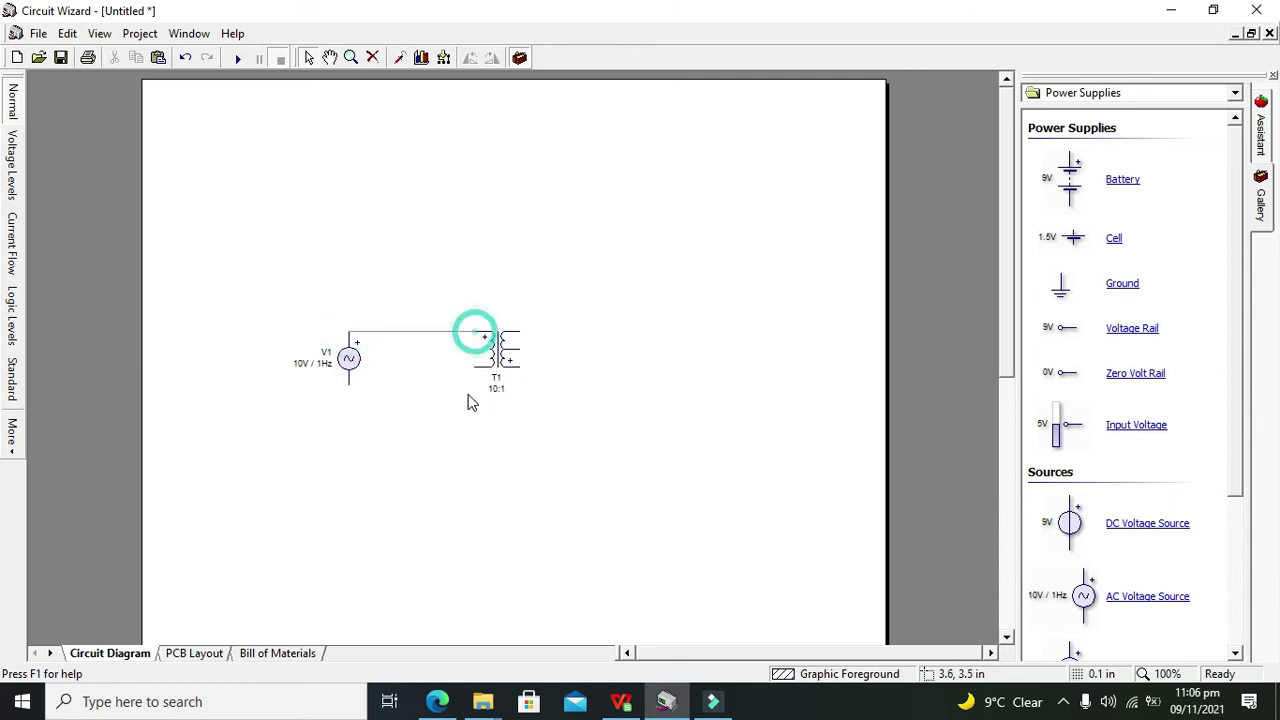
pyautogui.click(474, 367)
pyautogui.click(421, 393)
pyautogui.click(349, 390)
pyautogui.click(349, 388)
pyautogui.click(451, 437)
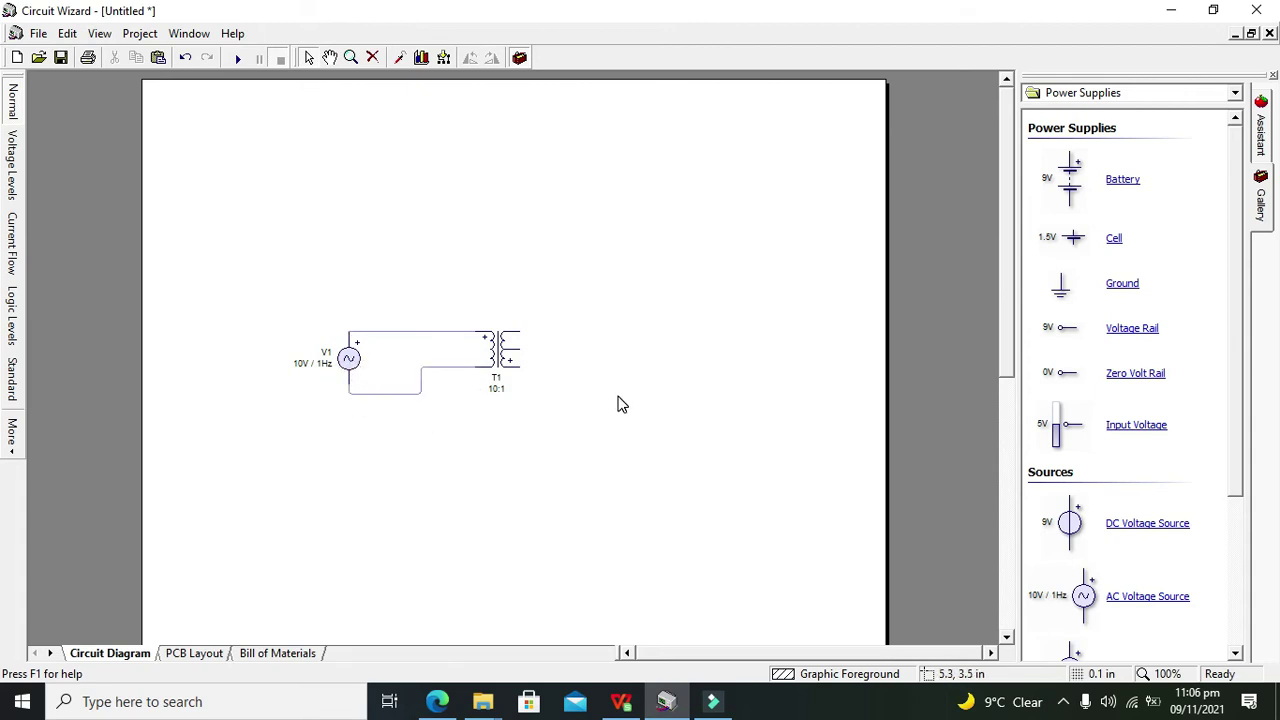
pyautogui.click(1130, 92)
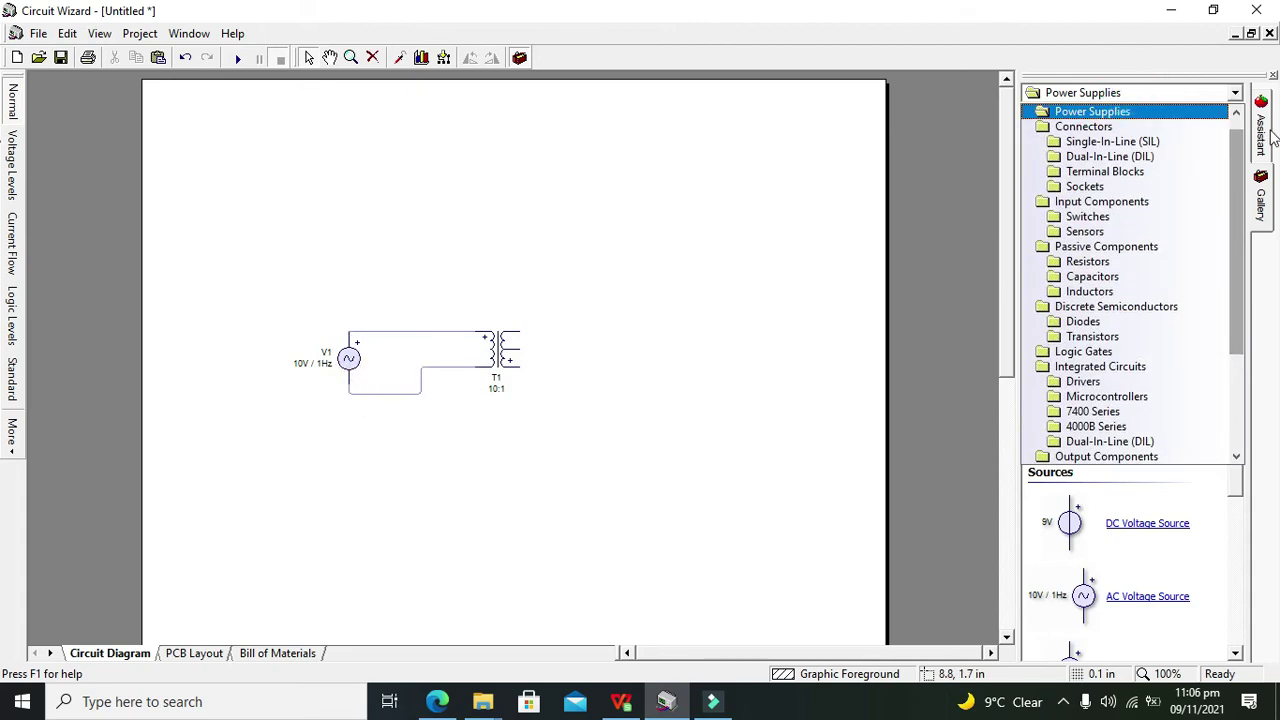
# Step: Show the Virtual Instruments gallery, placing and then deleting a voltmeter
pyautogui.click(1236, 134)
pyautogui.moveTo(1236, 128); pyautogui.dragTo(1263, 105)
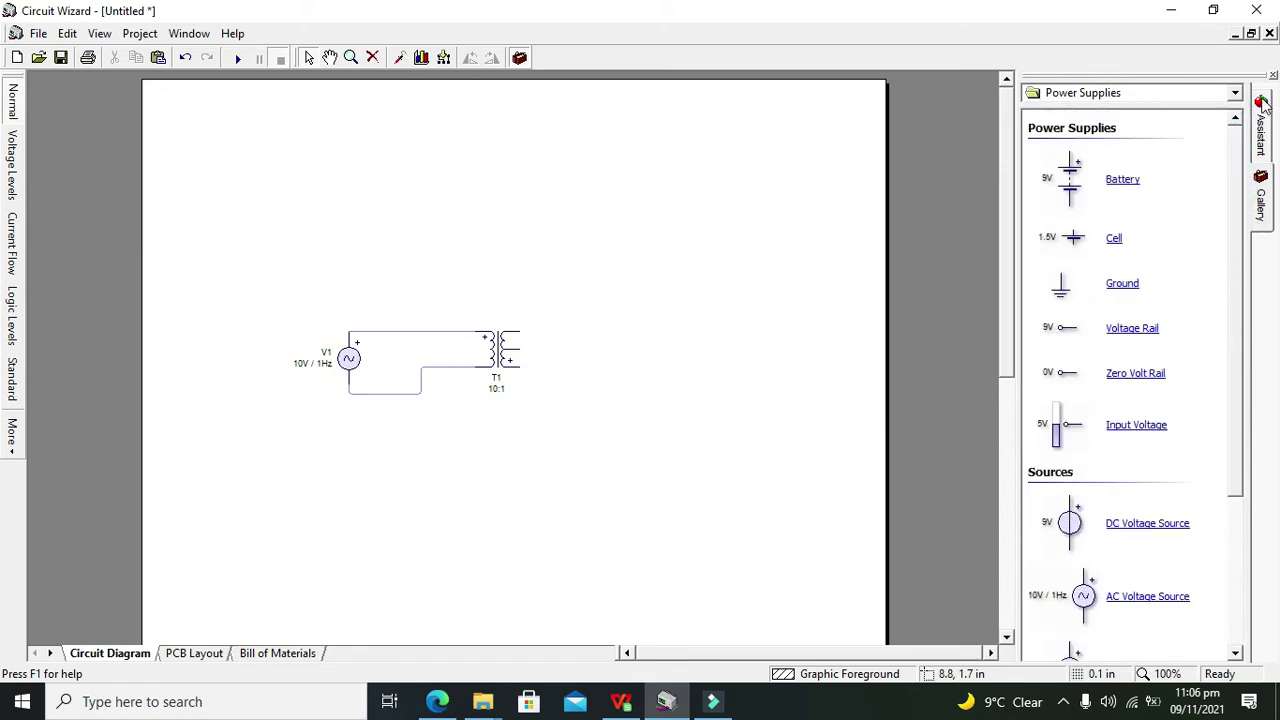
pyautogui.click(1236, 92)
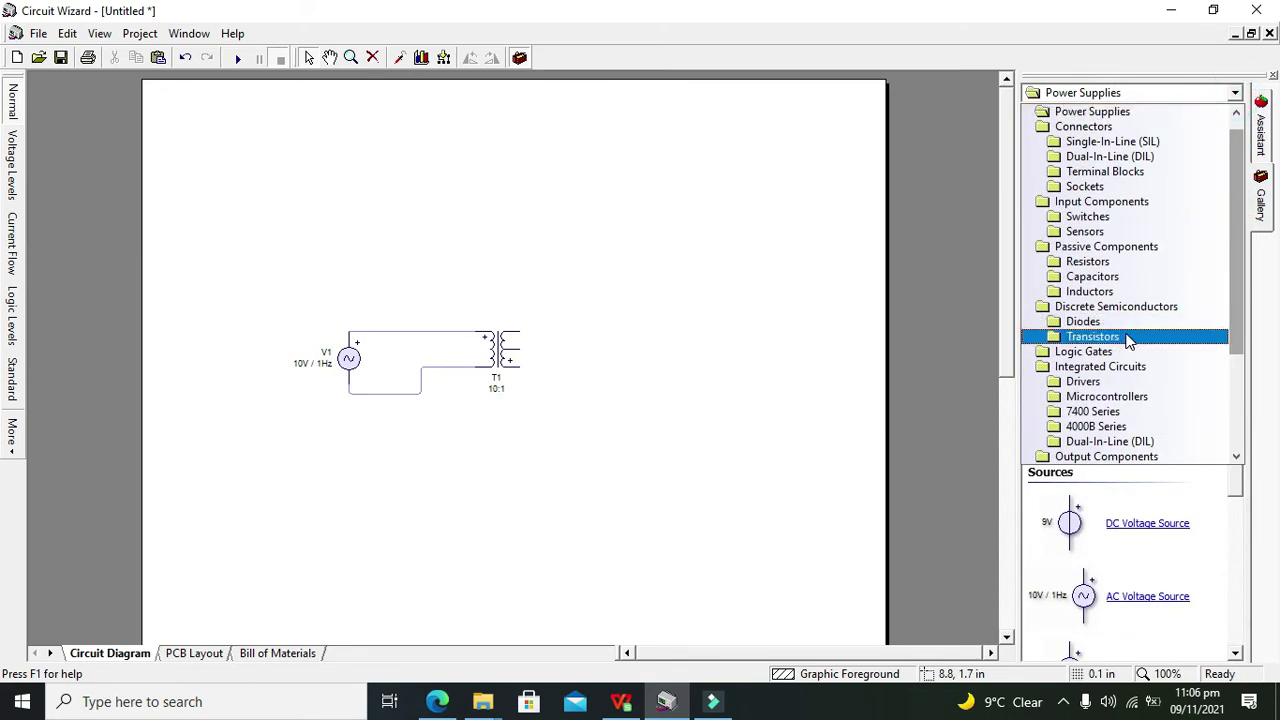
pyautogui.moveTo(1240, 318); pyautogui.dragTo(1220, 174)
pyautogui.scroll(-3, 1220, 174)
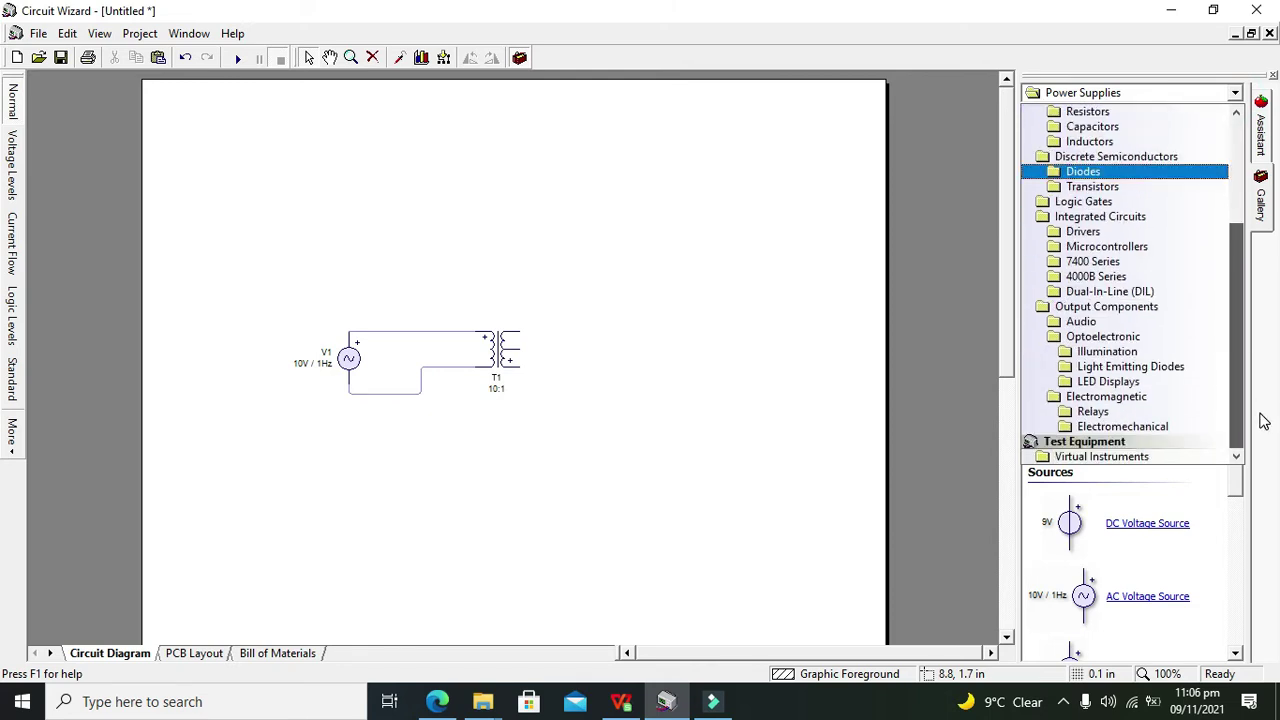
pyautogui.click(1177, 457)
pyautogui.moveTo(1060, 254); pyautogui.dragTo(649, 352)
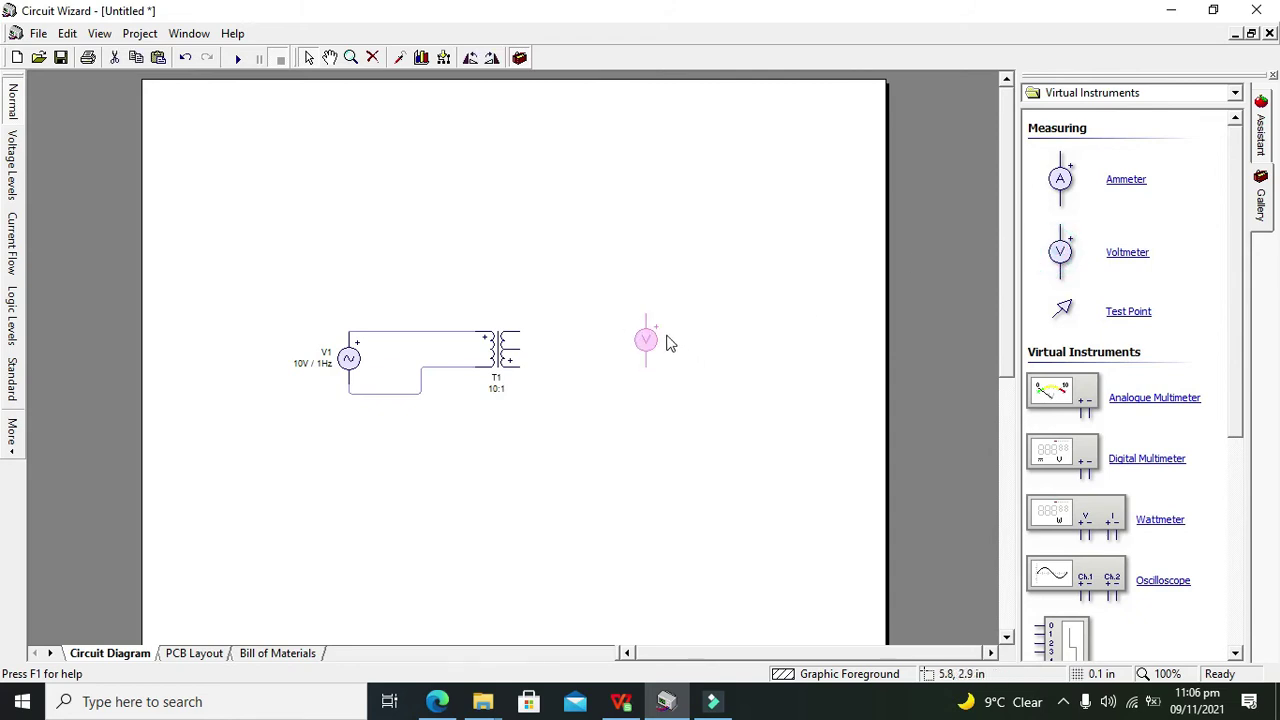
pyautogui.moveTo(593, 300); pyautogui.dragTo(706, 423)
pyautogui.press('Delete')
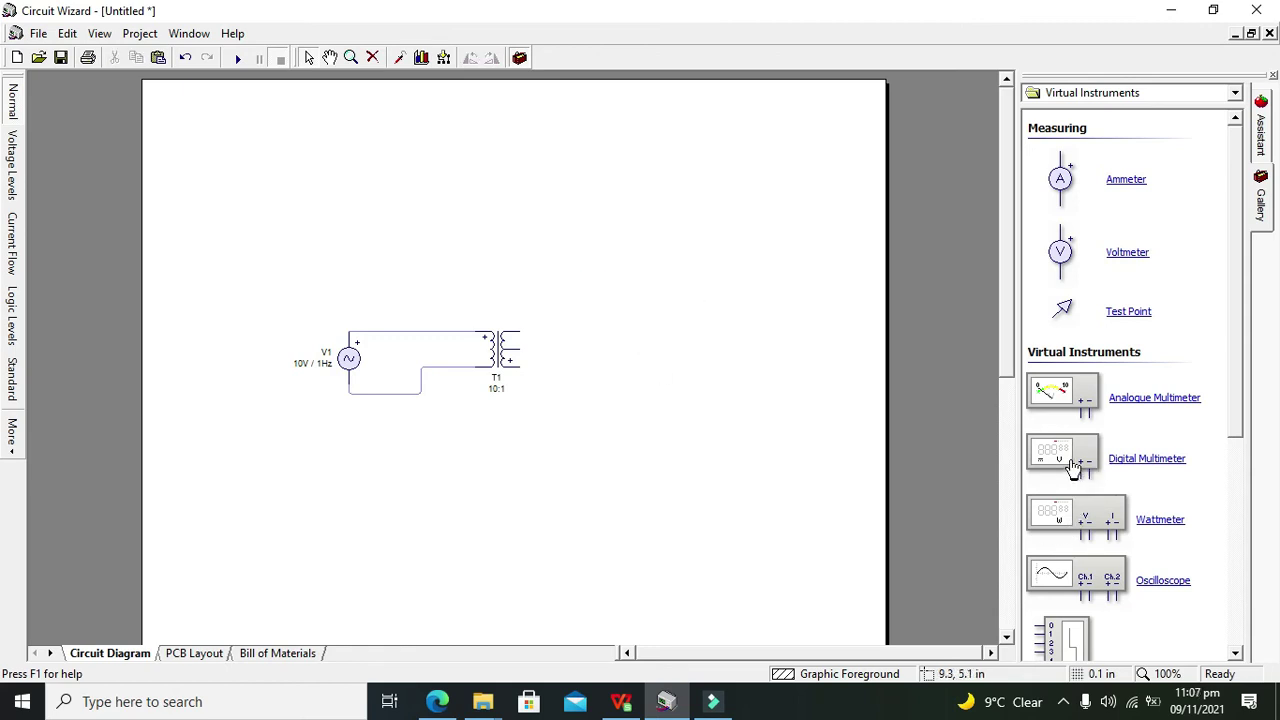
# Step: Place multimeter XMM1 right of T1, wire it across the secondary, and run the simulation
pyautogui.moveTo(1073, 465); pyautogui.dragTo(686, 310)
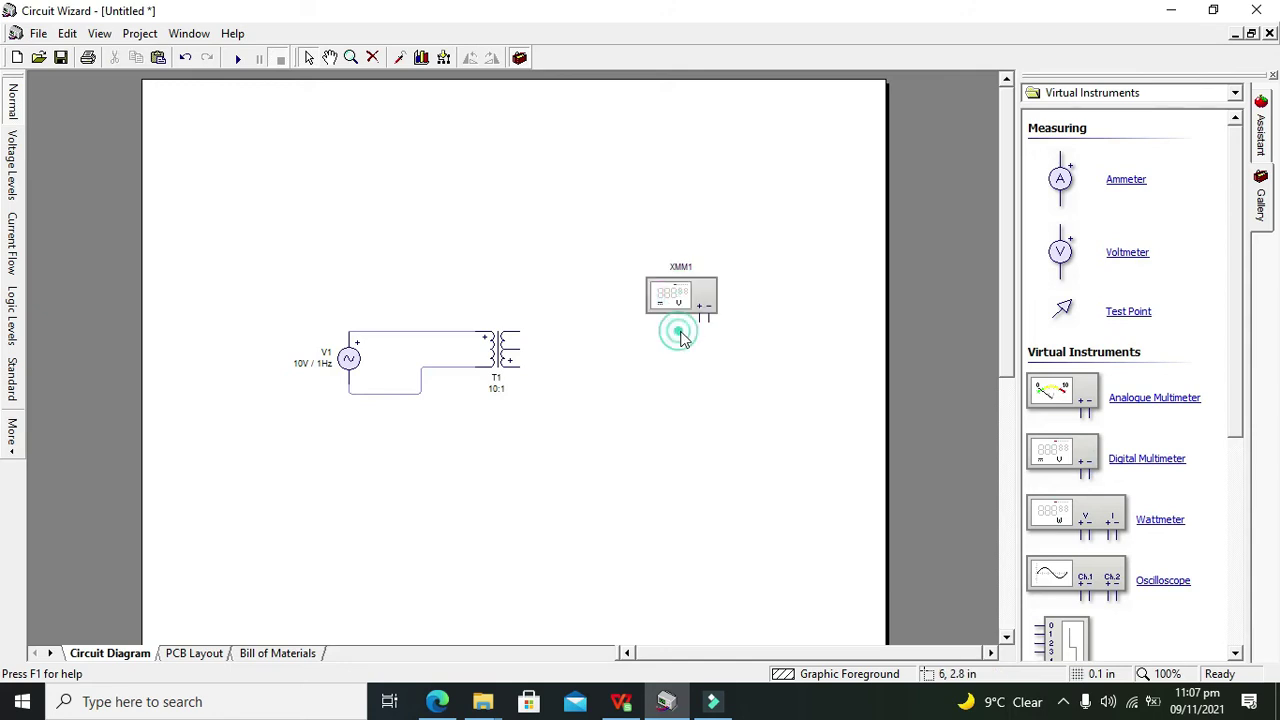
pyautogui.click(703, 319)
pyautogui.click(519, 329)
pyautogui.click(708, 317)
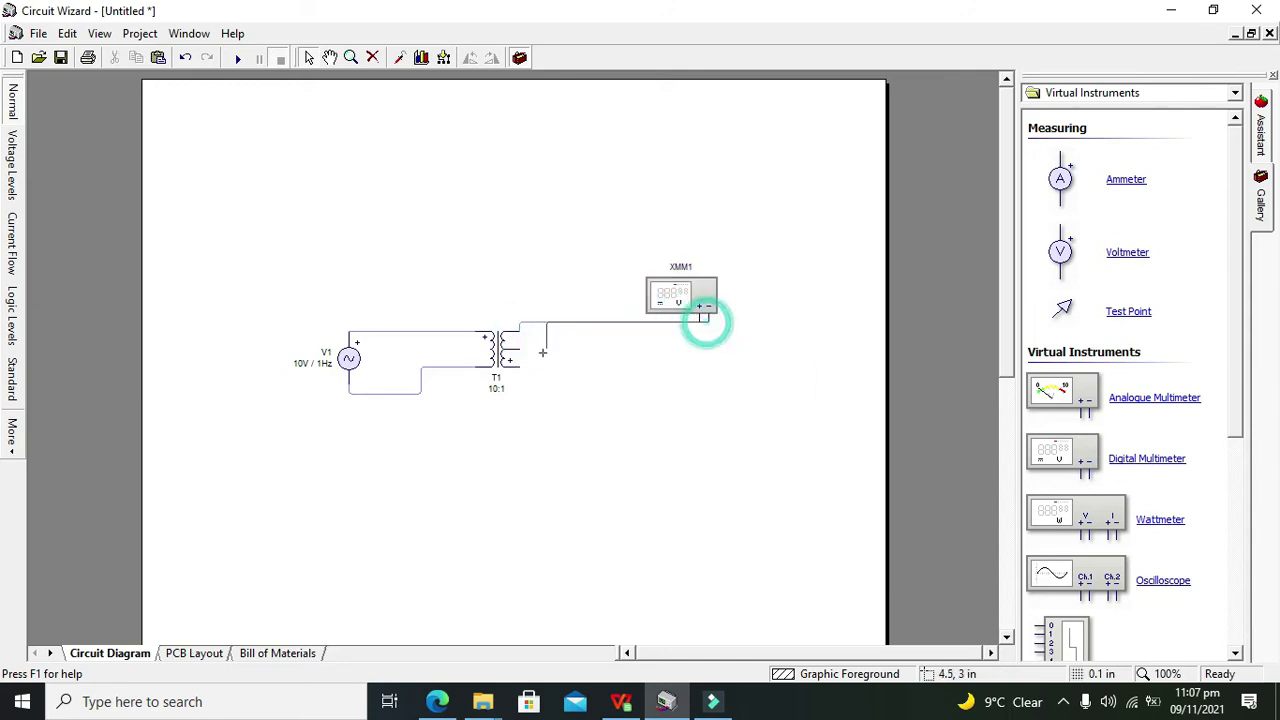
pyautogui.click(717, 376)
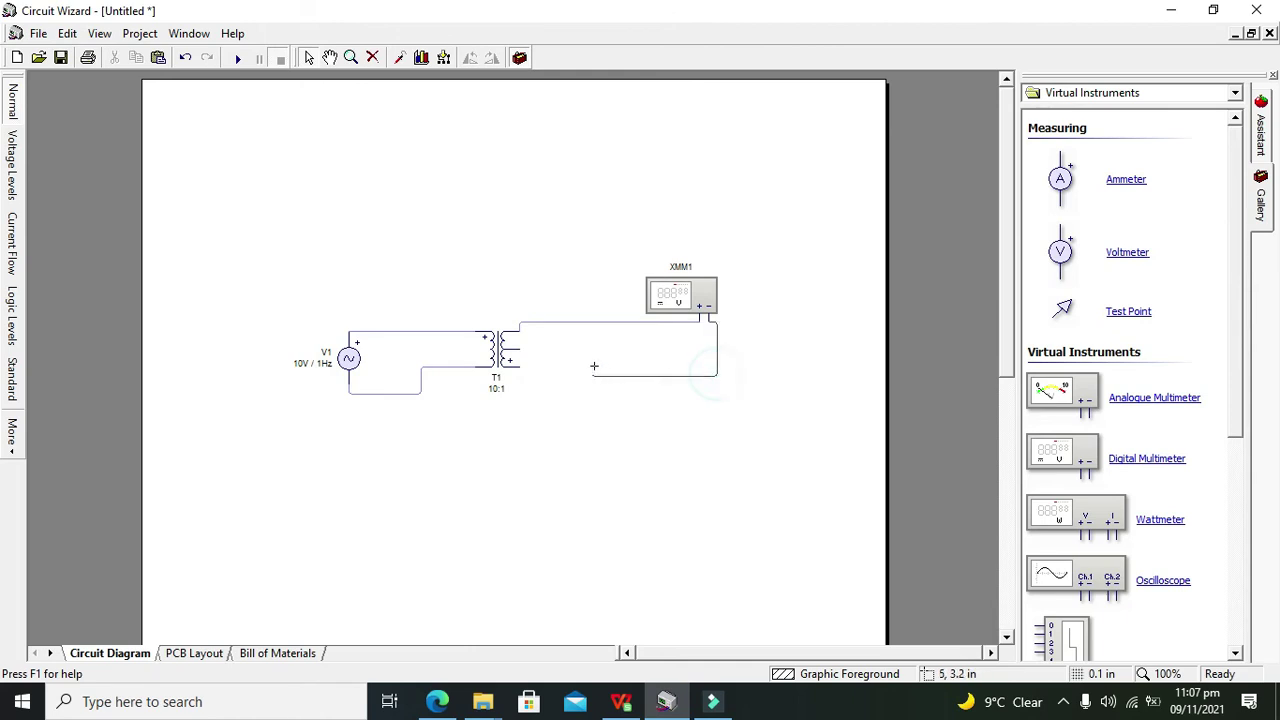
pyautogui.click(573, 350)
pyautogui.click(518, 350)
pyautogui.click(236, 62)
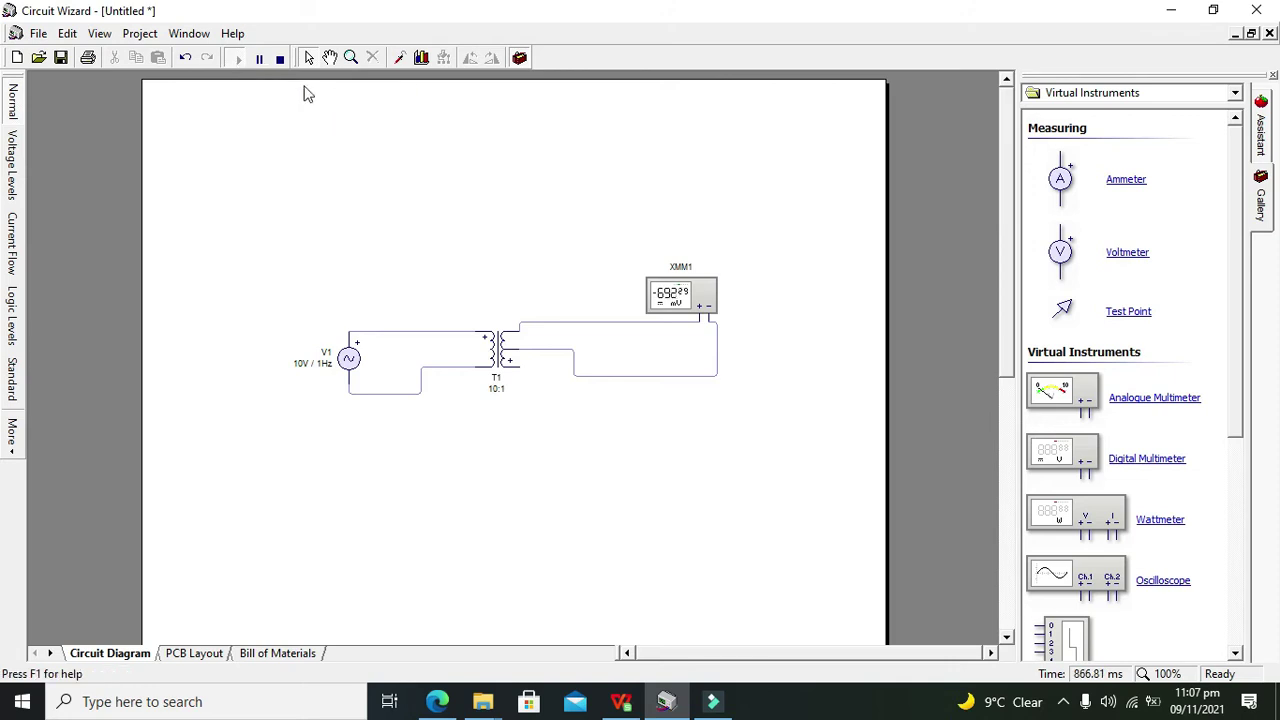
# Step: Toggle pause repeatedly, leaving the simulation paused at 8.672 s with XMM1 near -383 mV
pyautogui.click(259, 61)
pyautogui.click(259, 61)
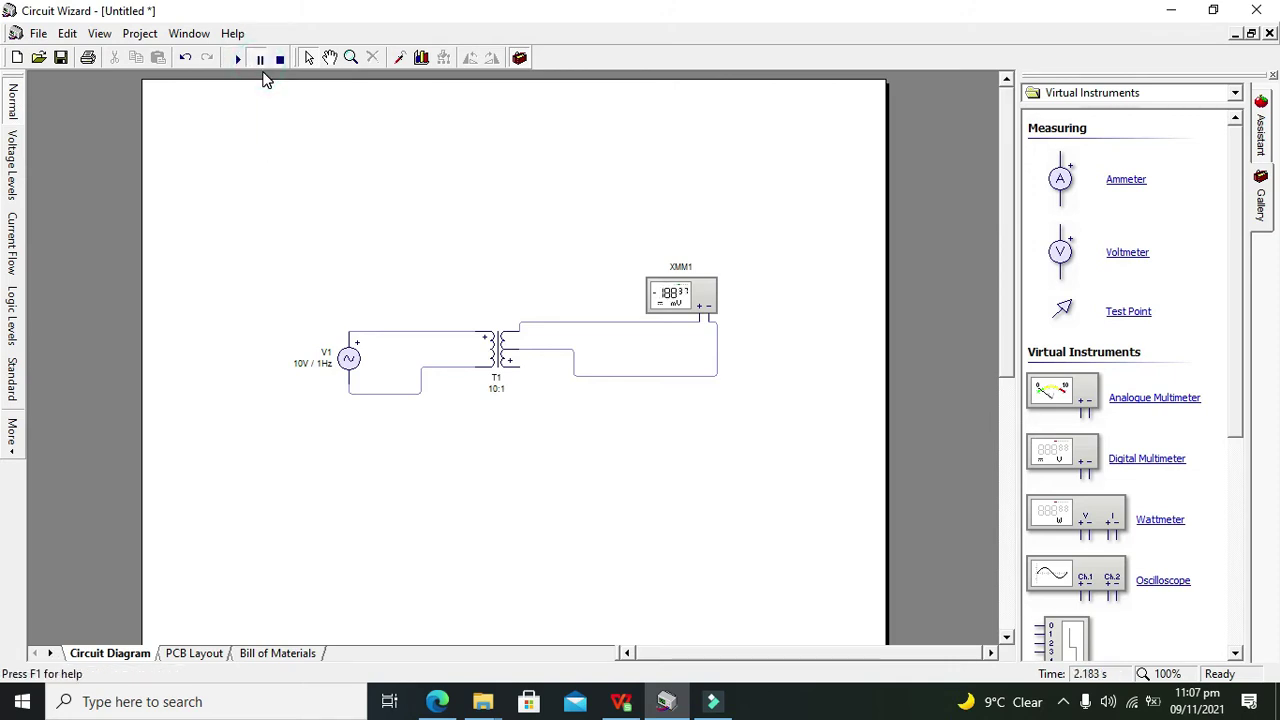
pyautogui.click(238, 58)
pyautogui.click(258, 60)
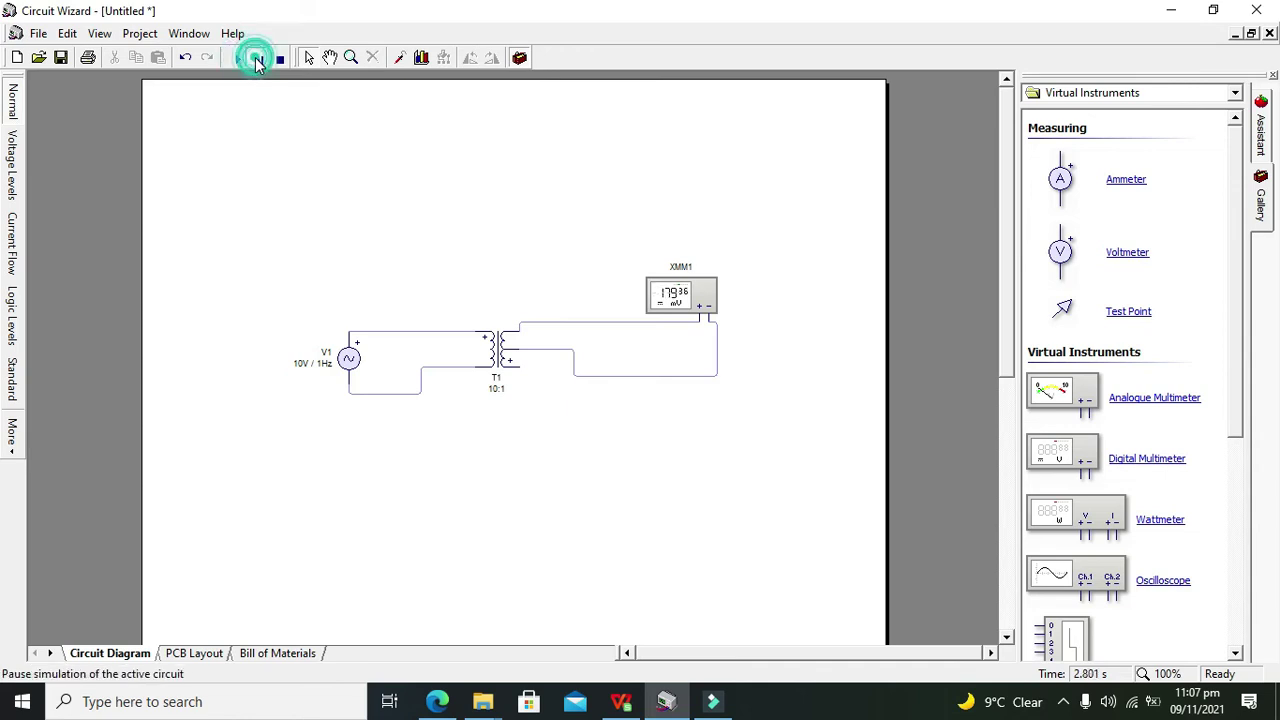
pyautogui.click(258, 61)
pyautogui.click(258, 61)
pyautogui.click(258, 61)
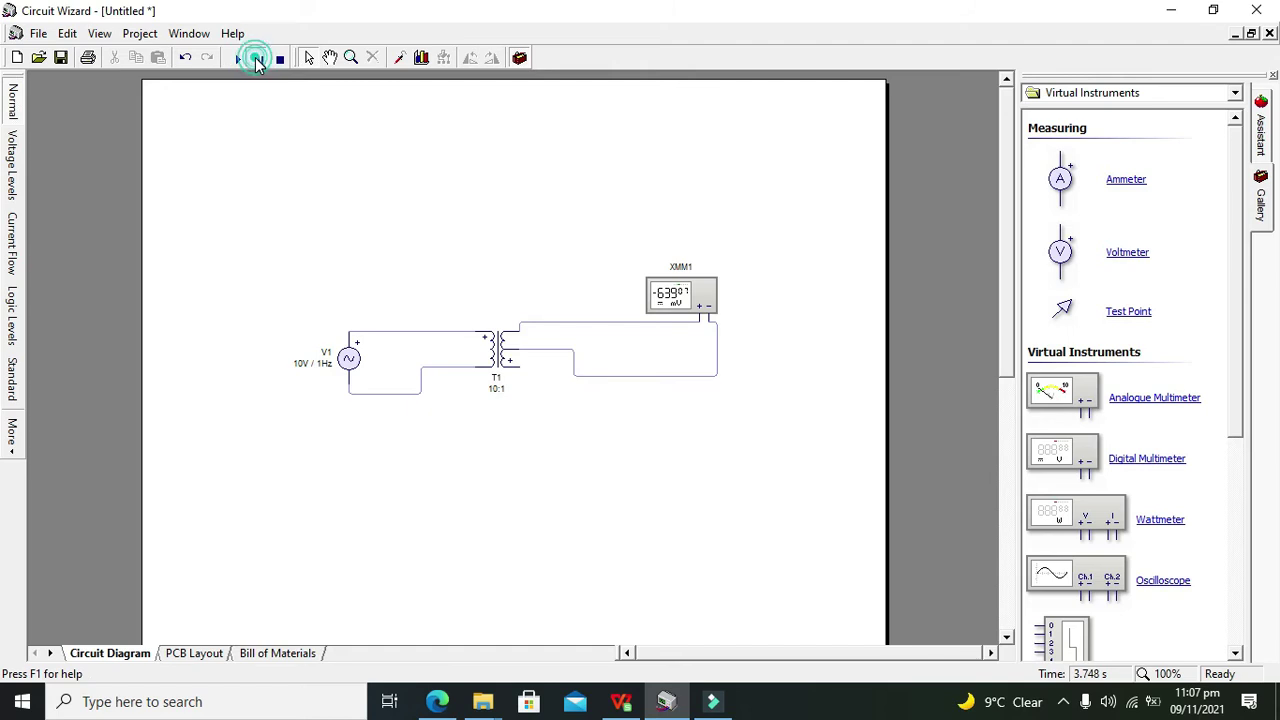
pyautogui.click(258, 61)
pyautogui.click(258, 61)
pyautogui.click(258, 61)
pyautogui.click(258, 61)
pyautogui.click(258, 61)
pyautogui.click(258, 61)
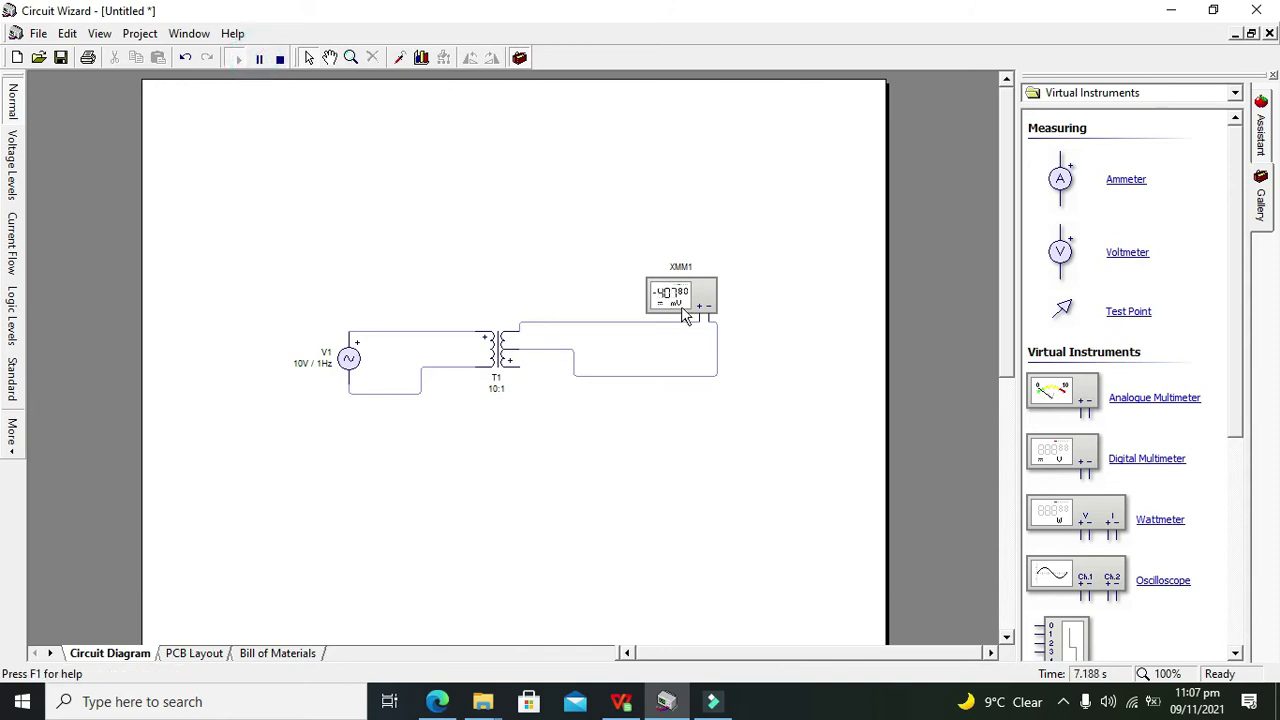
pyautogui.click(258, 58)
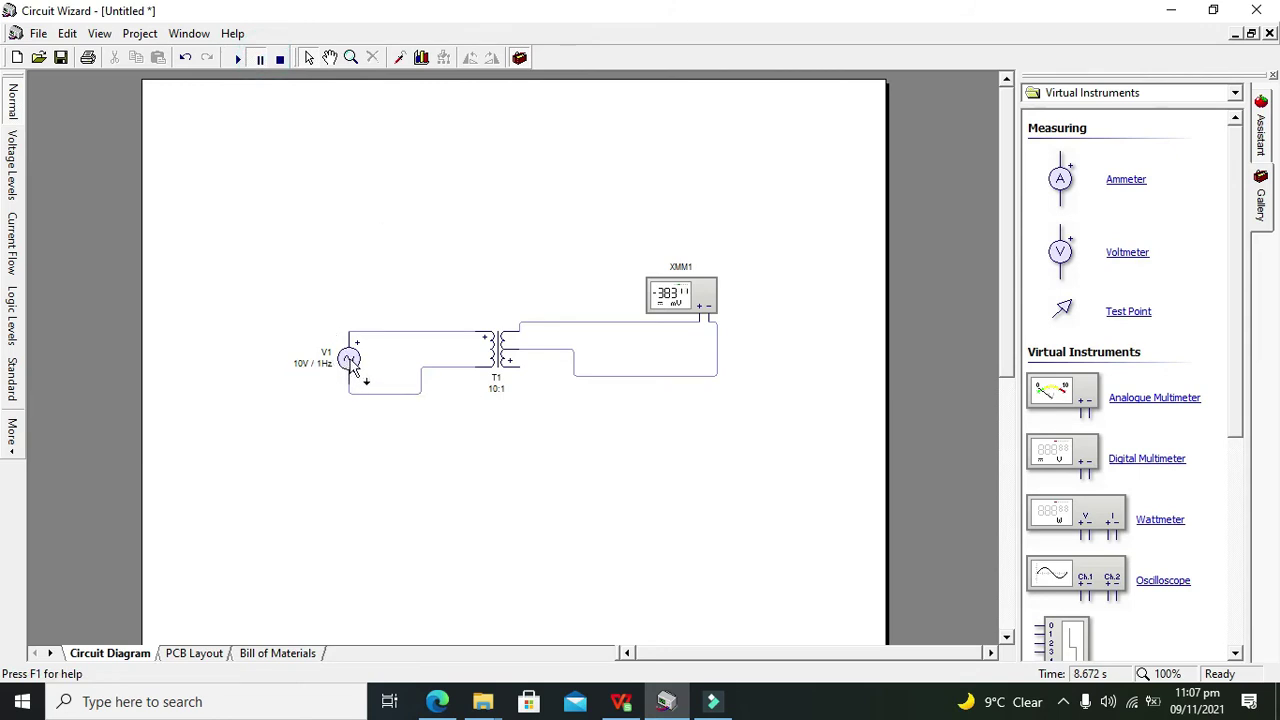
pyautogui.moveTo(352, 362)
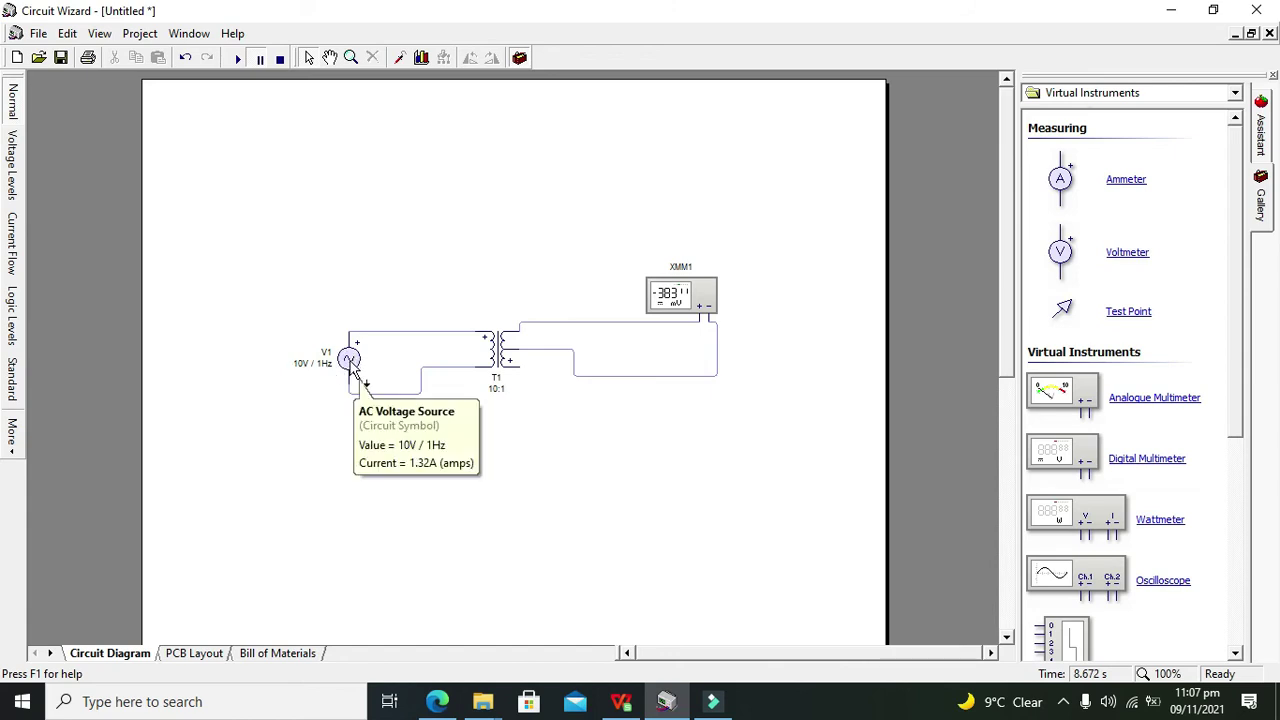
# Step: Open V1's AC Voltage Source Properties (10 V RMS, 1 Hz) and move the dialog below the circuit
pyautogui.doubleClick(350, 360)
pyautogui.click(588, 371)
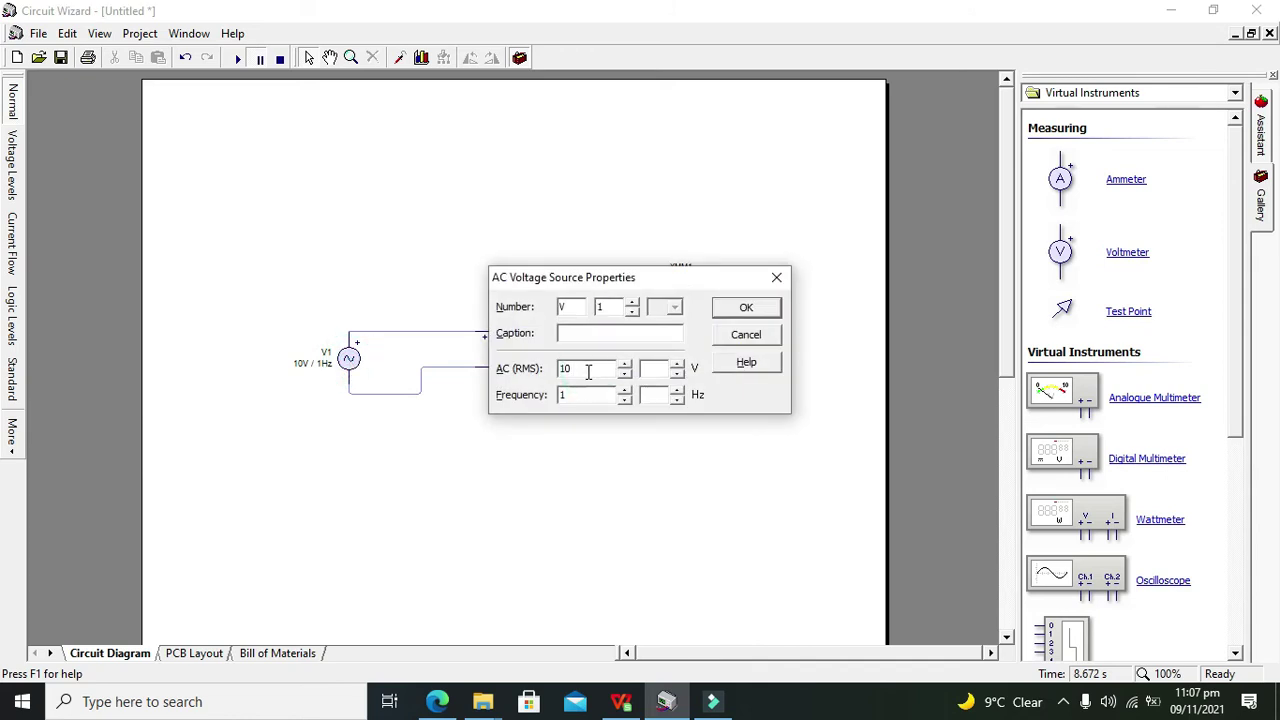
pyautogui.moveTo(734, 277); pyautogui.dragTo(744, 357)
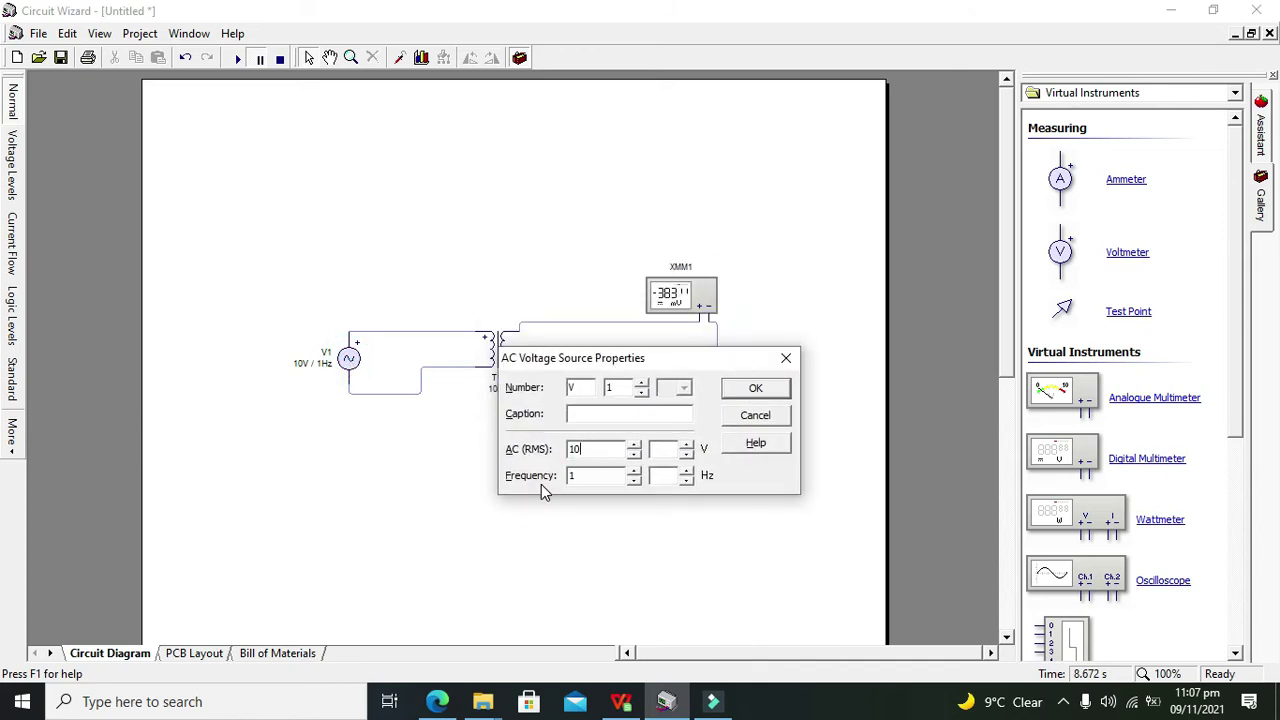
pyautogui.moveTo(591, 357); pyautogui.dragTo(479, 440)
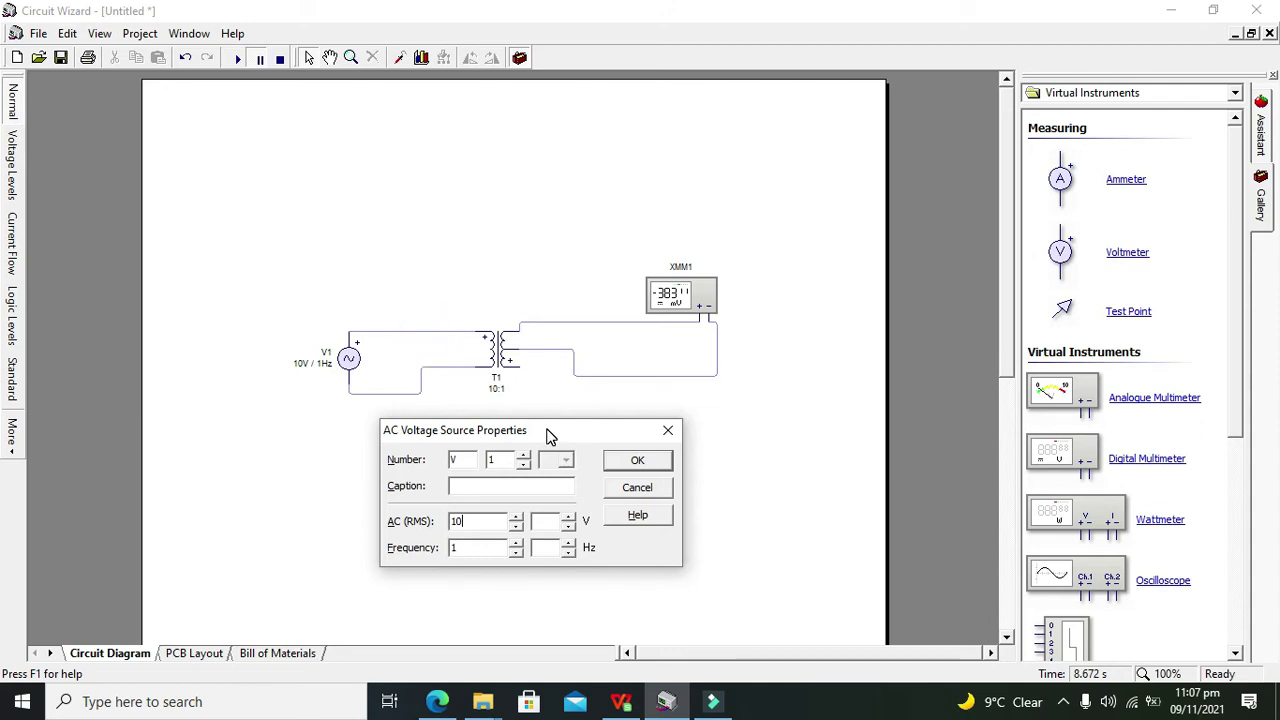
pyautogui.moveTo(547, 436); pyautogui.dragTo(511, 436)
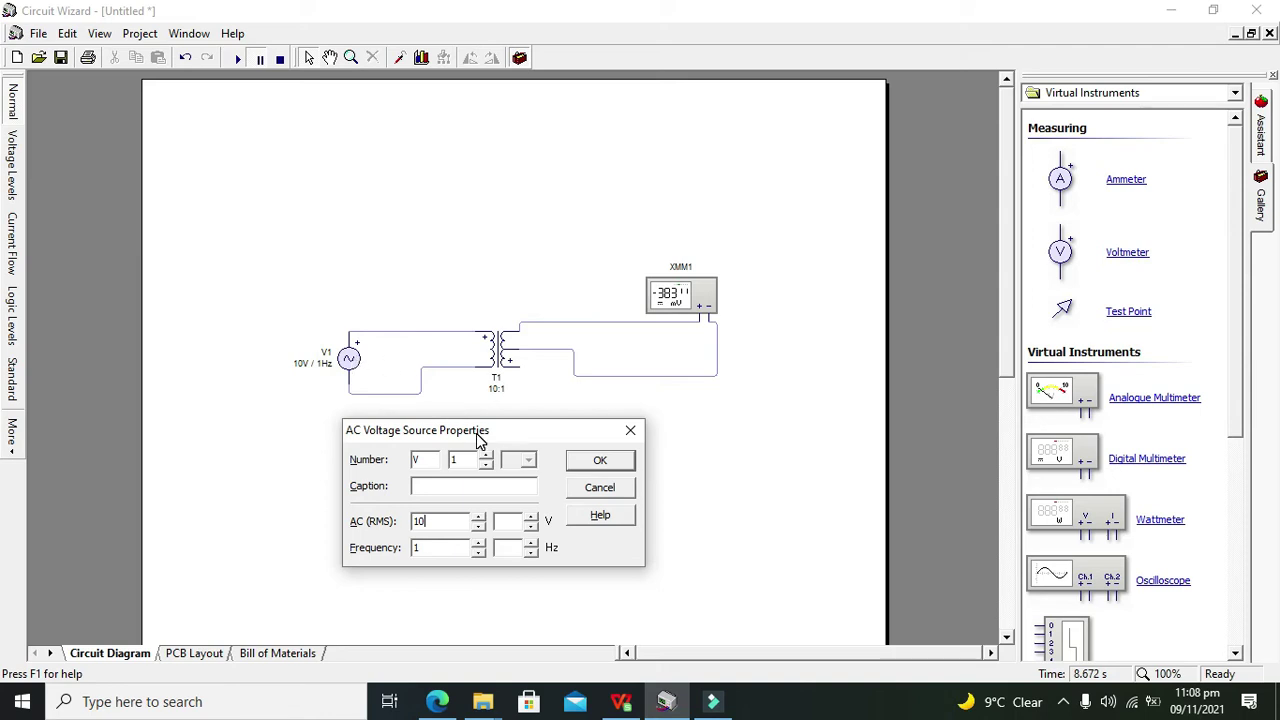
pyautogui.click(458, 298)
# Step: Close V1's dialog, set T1's windings to 10 : 10, and restart the simulation
pyautogui.click(596, 466)
pyautogui.doubleClick(494, 352)
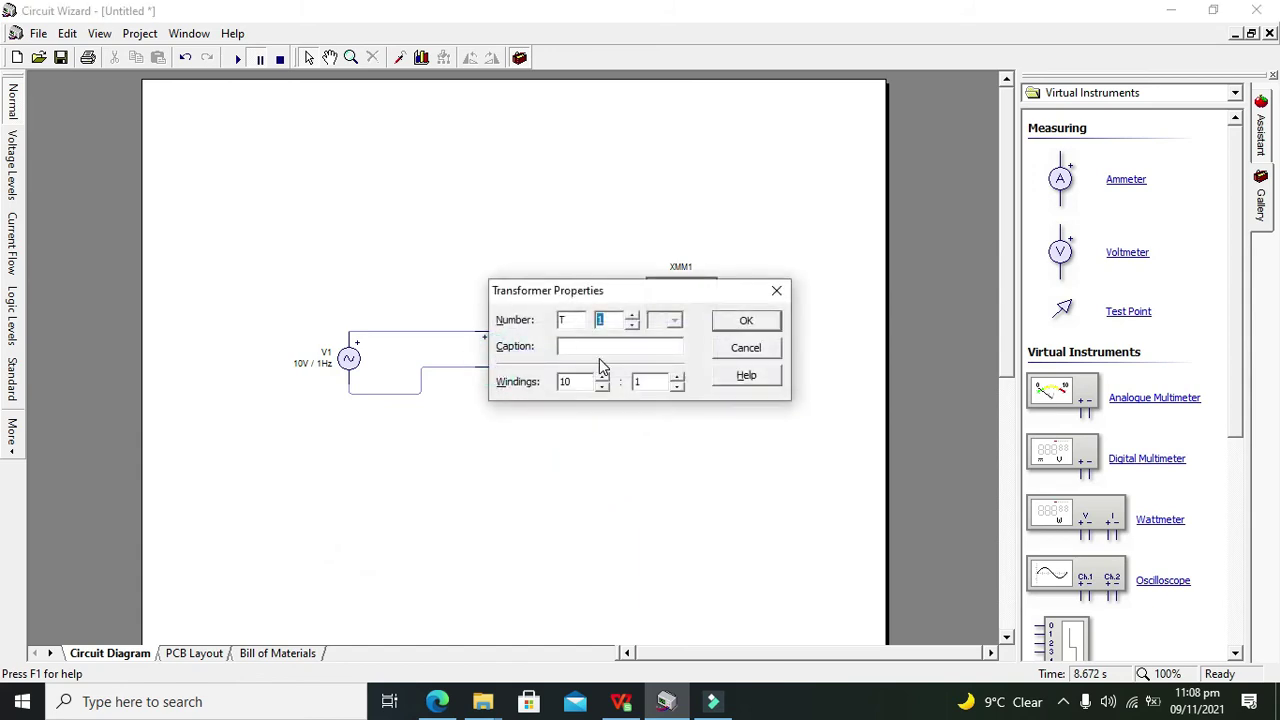
pyautogui.moveTo(575, 295); pyautogui.dragTo(407, 452)
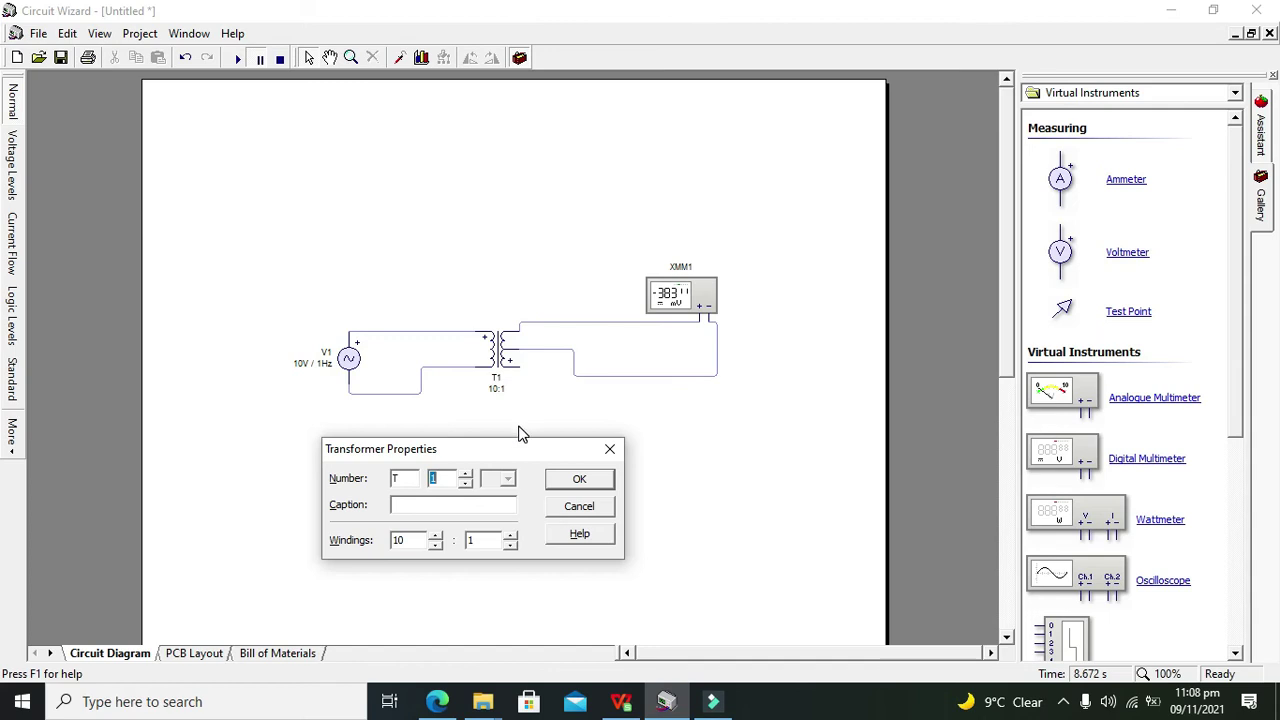
pyautogui.click(487, 541)
pyautogui.click(511, 536)
pyautogui.click(511, 536)
pyautogui.click(511, 536)
pyautogui.click(511, 536)
pyautogui.click(511, 536)
pyautogui.click(580, 482)
pyautogui.click(237, 59)
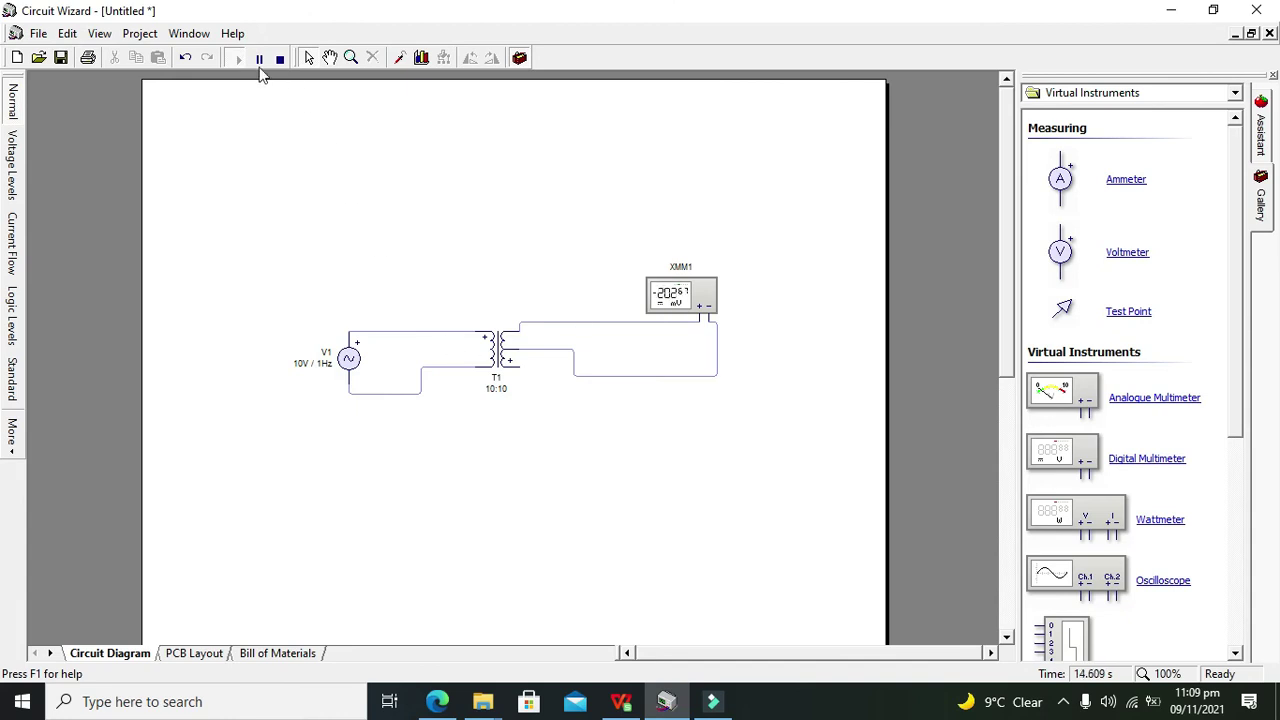
# Step: Pause and resume the 10:10 simulation to read XMM1 (about 647 mV), then stop it
pyautogui.click(258, 59)
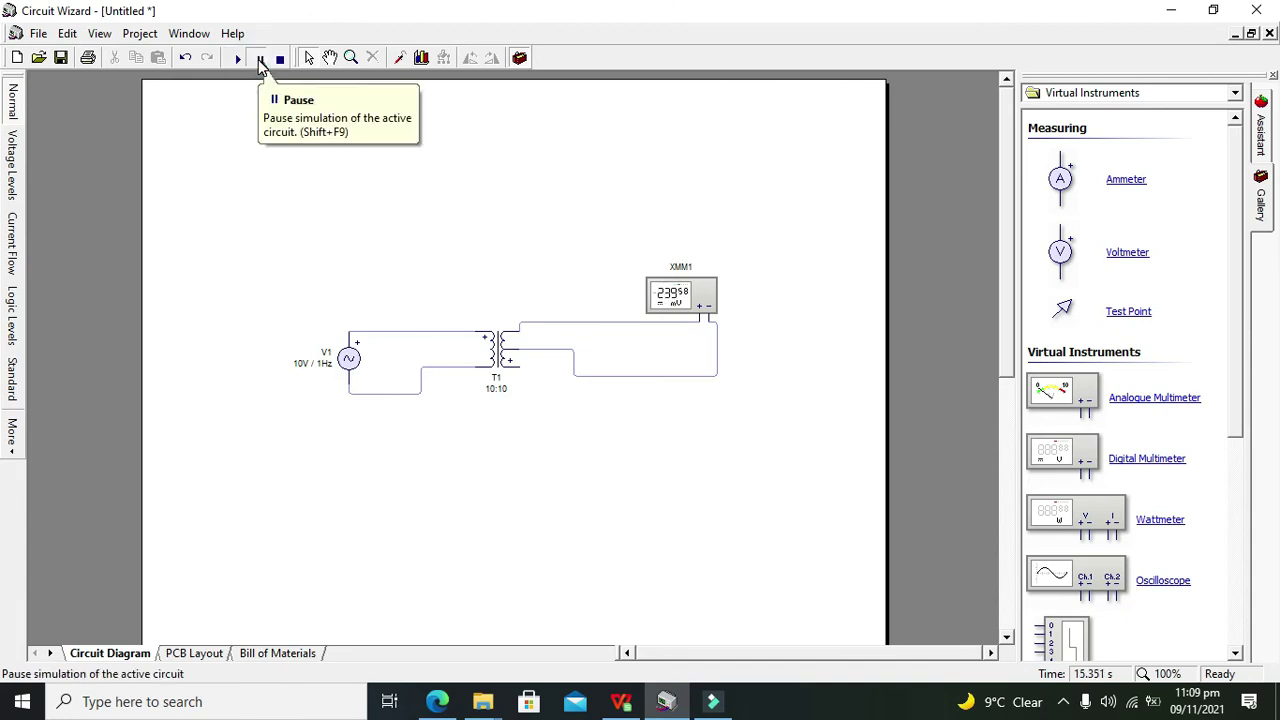
pyautogui.click(258, 59)
pyautogui.click(258, 59)
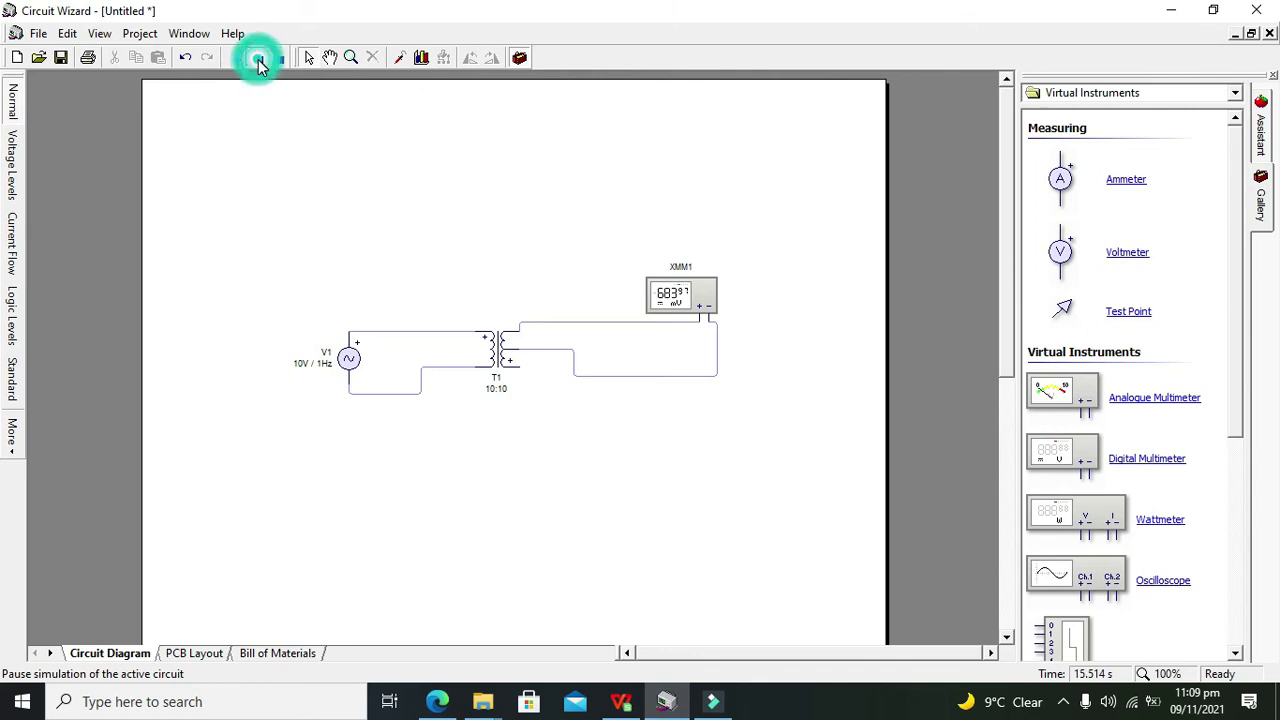
pyautogui.click(258, 59)
pyautogui.click(258, 59)
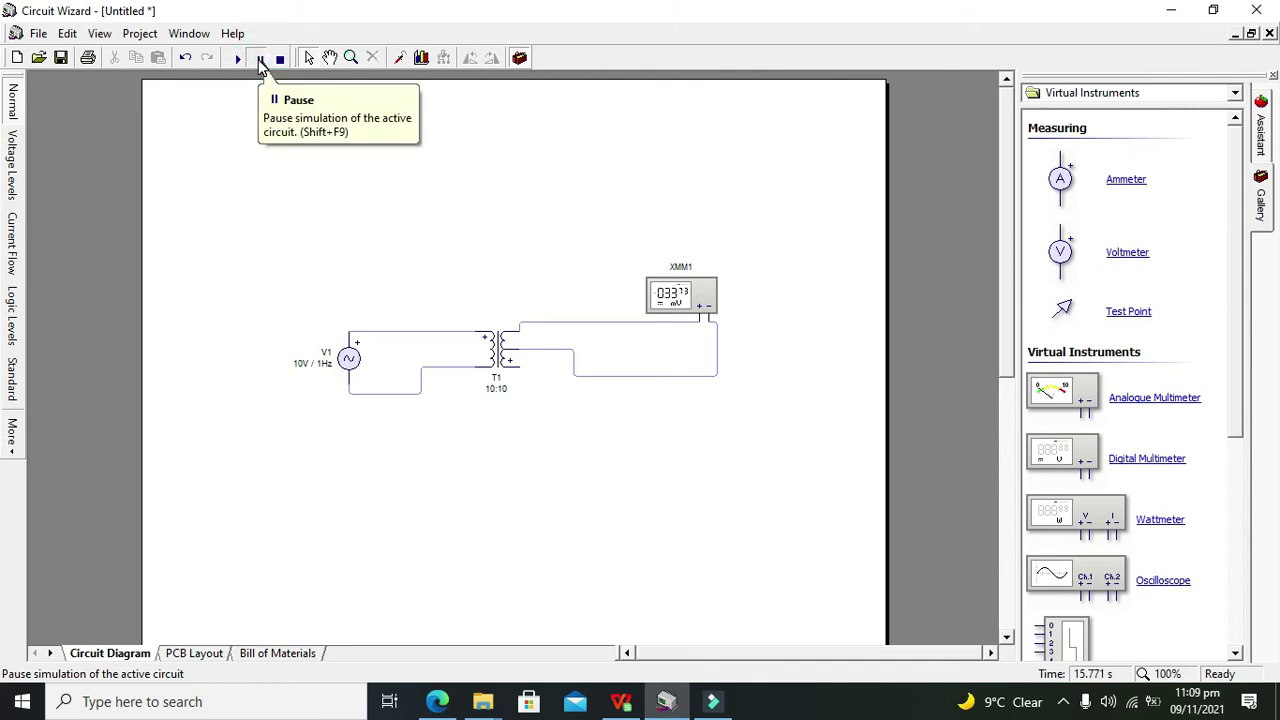
pyautogui.click(258, 59)
pyautogui.click(258, 59)
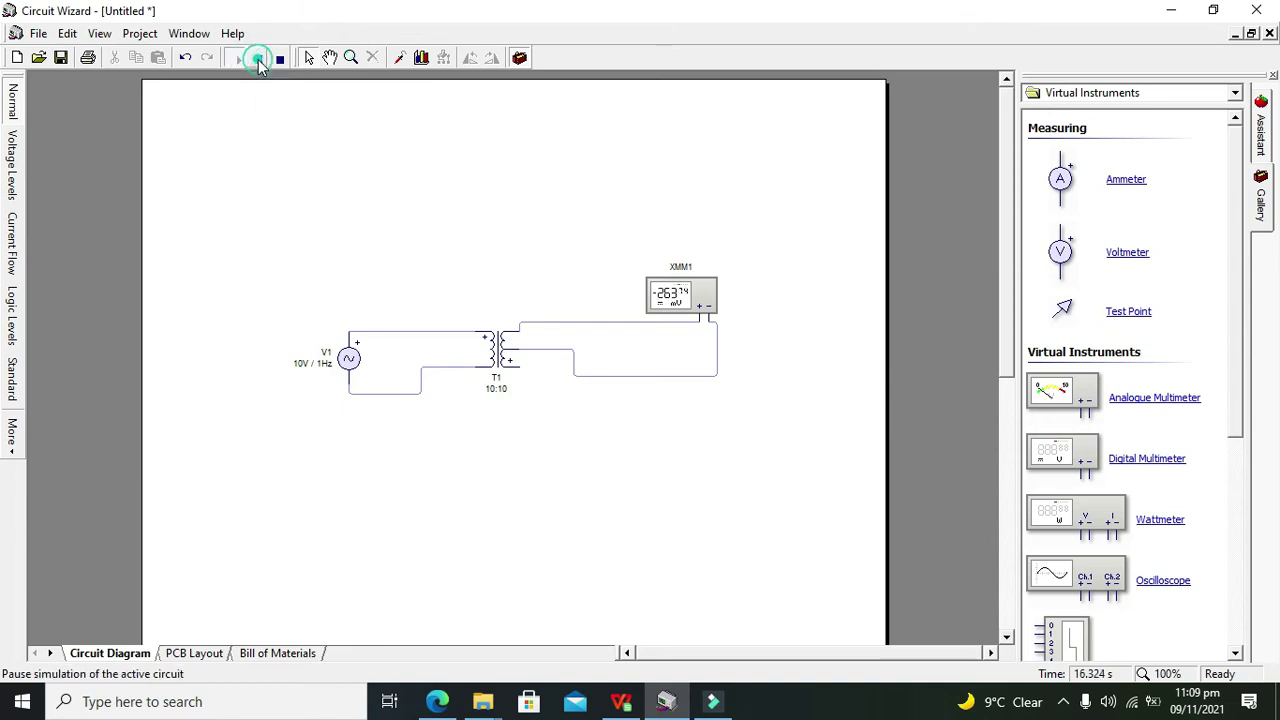
pyautogui.click(258, 59)
pyautogui.click(258, 59)
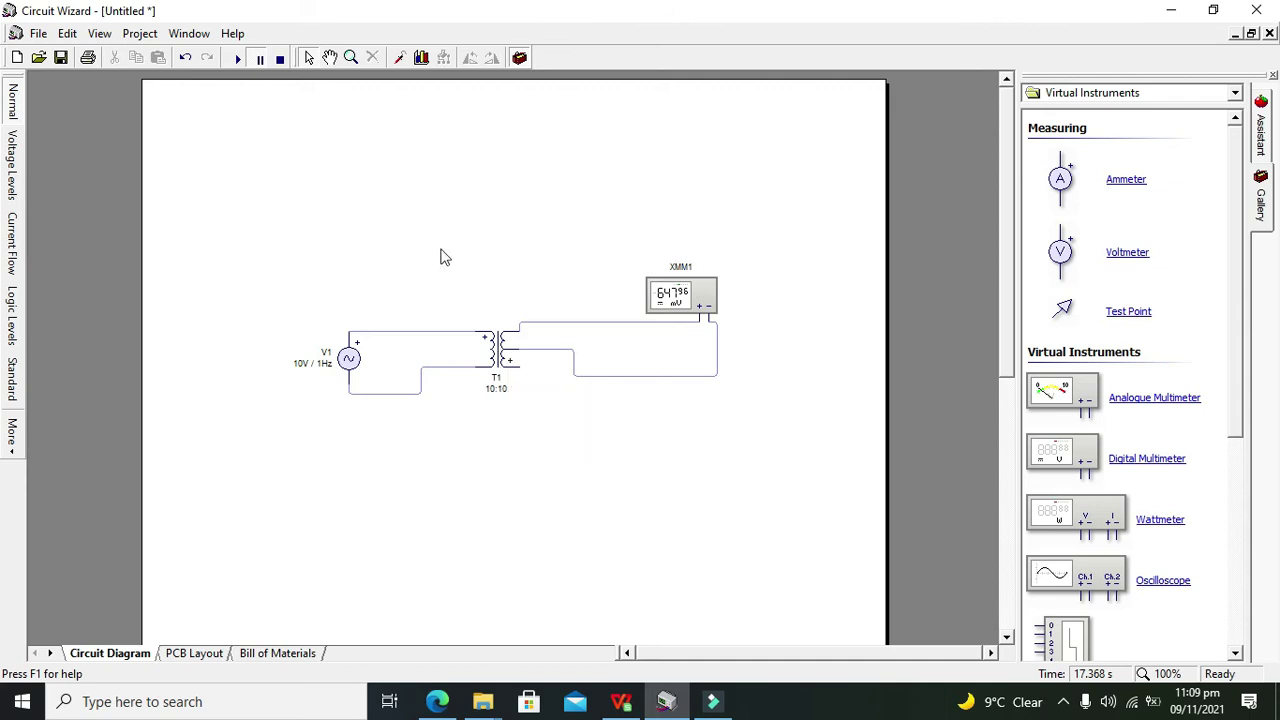
pyautogui.click(280, 59)
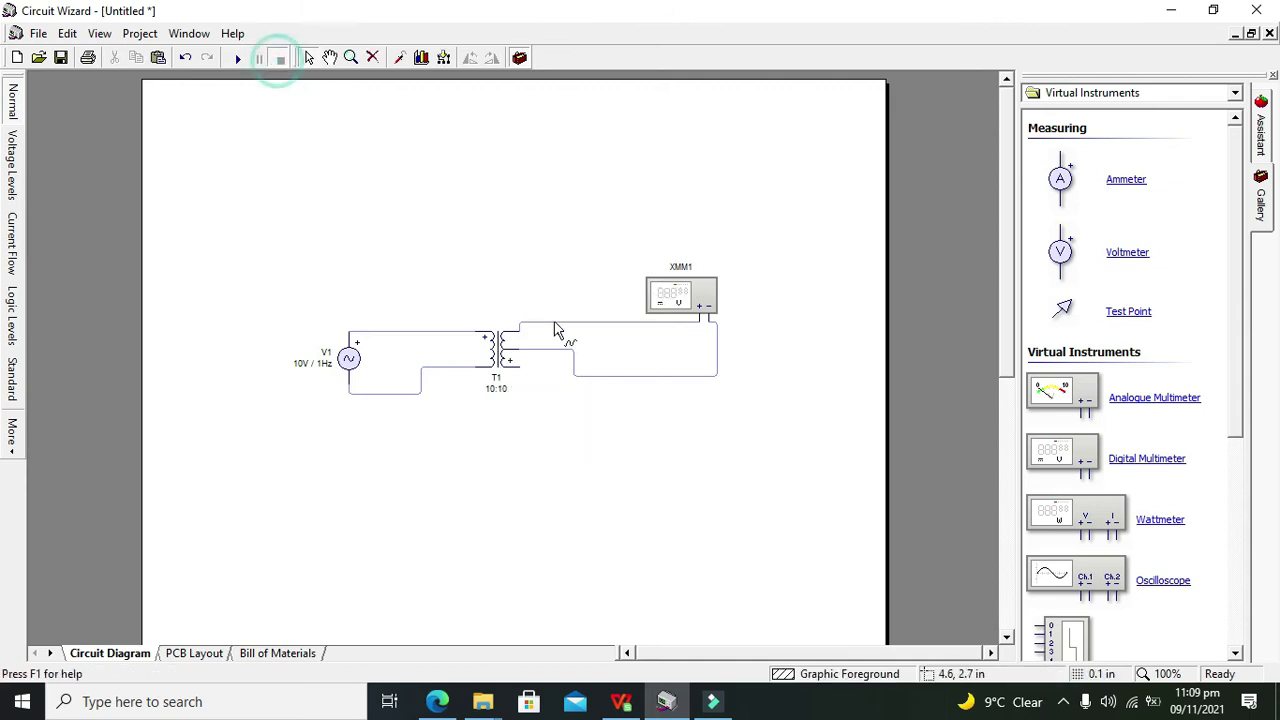
# Step: Set T1's secondary windings to 20 for a 10:20 ratio and run the simulation
pyautogui.doubleClick(500, 345)
pyautogui.click(679, 377)
pyautogui.click(679, 377)
pyautogui.click(679, 377)
pyautogui.click(679, 377)
pyautogui.click(679, 377)
pyautogui.click(679, 377)
pyautogui.click(679, 377)
pyautogui.click(679, 377)
pyautogui.click(679, 377)
pyautogui.click(679, 377)
pyautogui.click(679, 377)
pyautogui.click(679, 387)
pyautogui.click(740, 318)
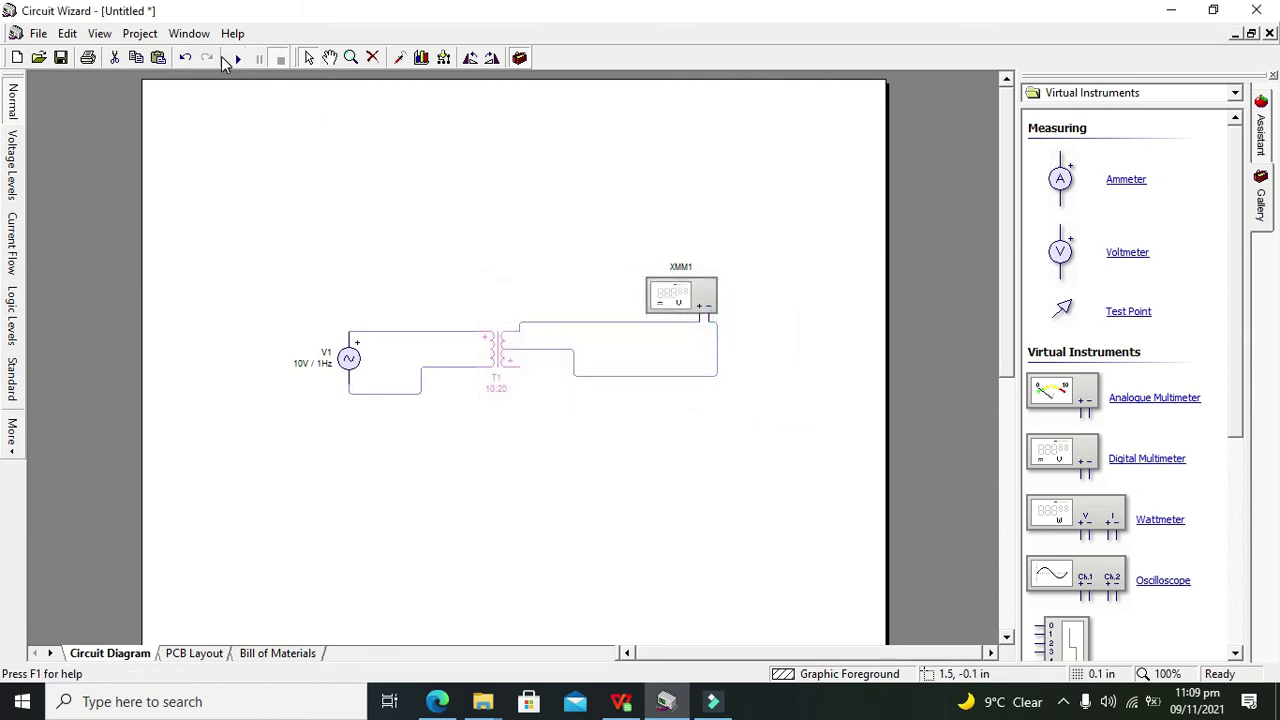
pyautogui.click(237, 58)
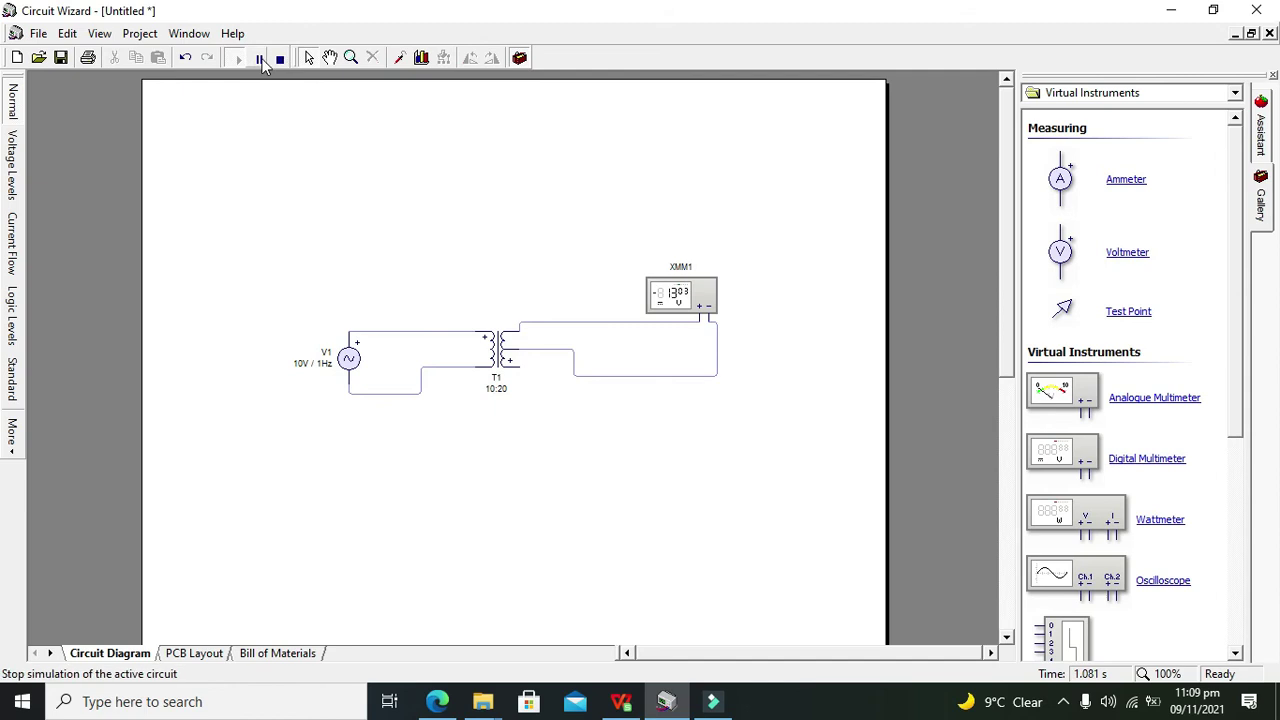
# Step: Step the 10:20 simulation with repeated pauses to about 9.5 s, reading XMM1, then stop it
pyautogui.click(259, 59)
pyautogui.click(259, 59)
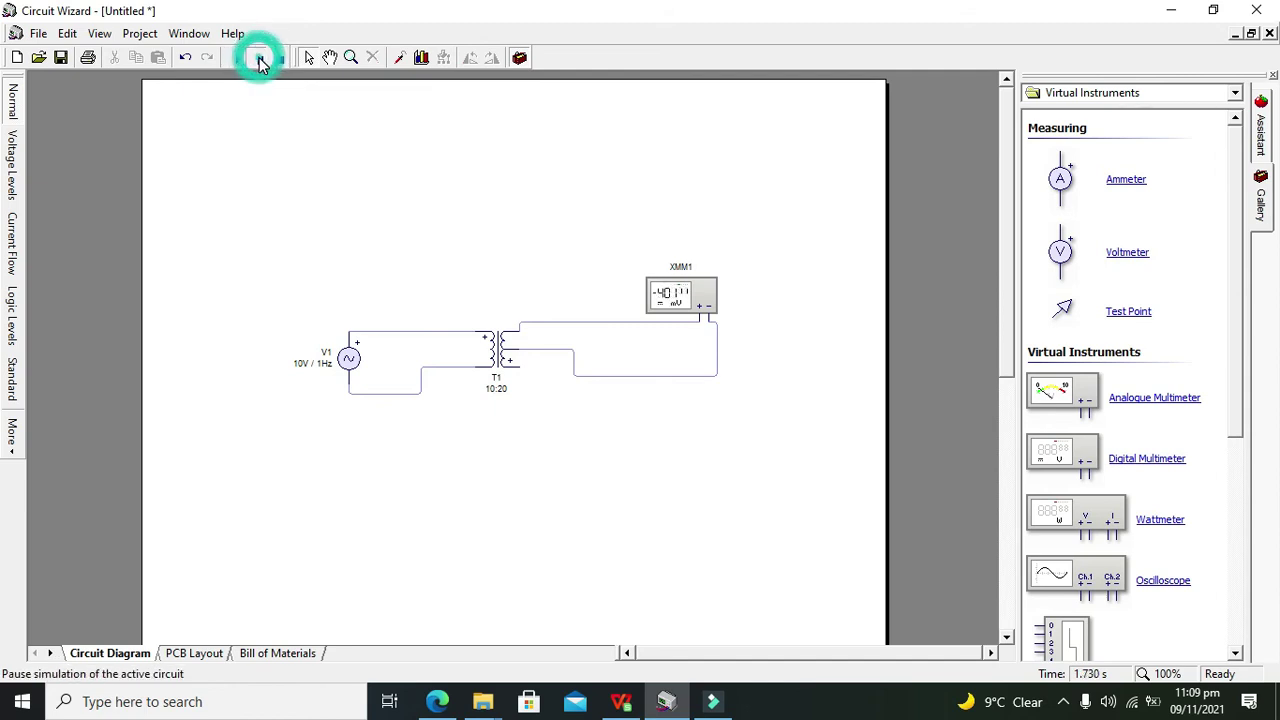
pyautogui.click(259, 59)
pyautogui.click(259, 59)
pyautogui.click(259, 59)
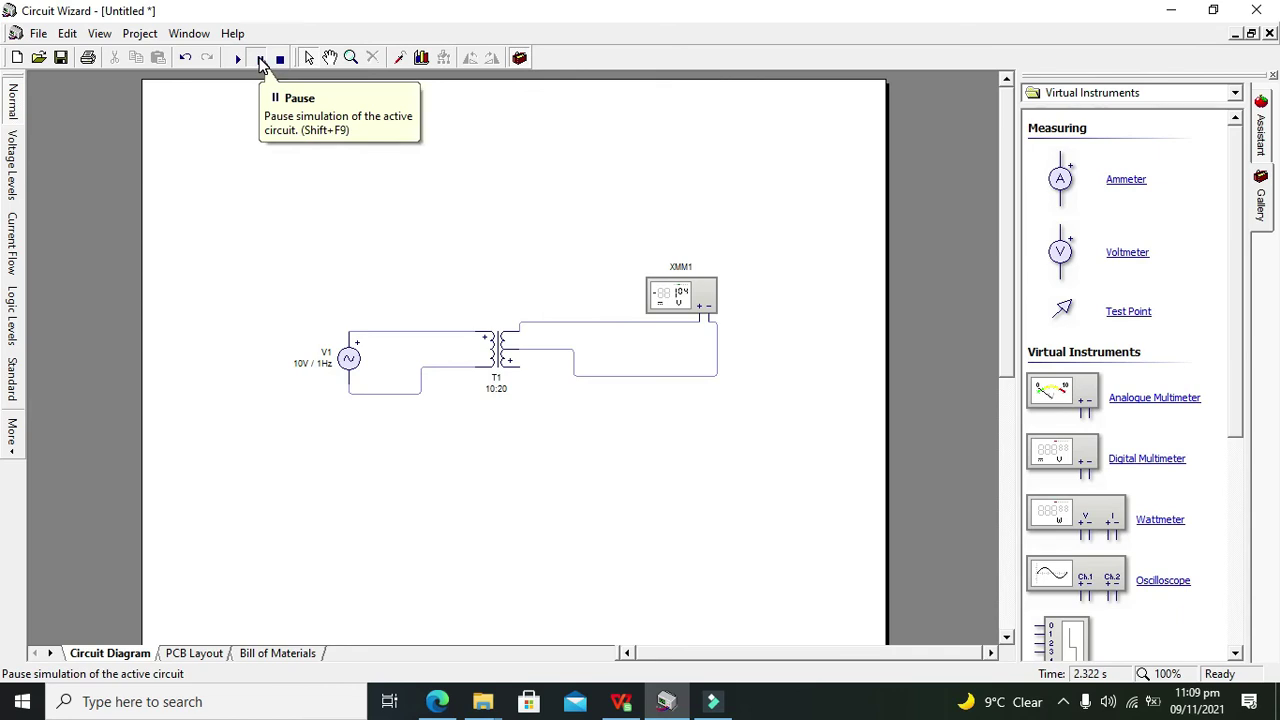
pyautogui.click(259, 59)
pyautogui.click(259, 59)
pyautogui.click(259, 59)
pyautogui.click(259, 59)
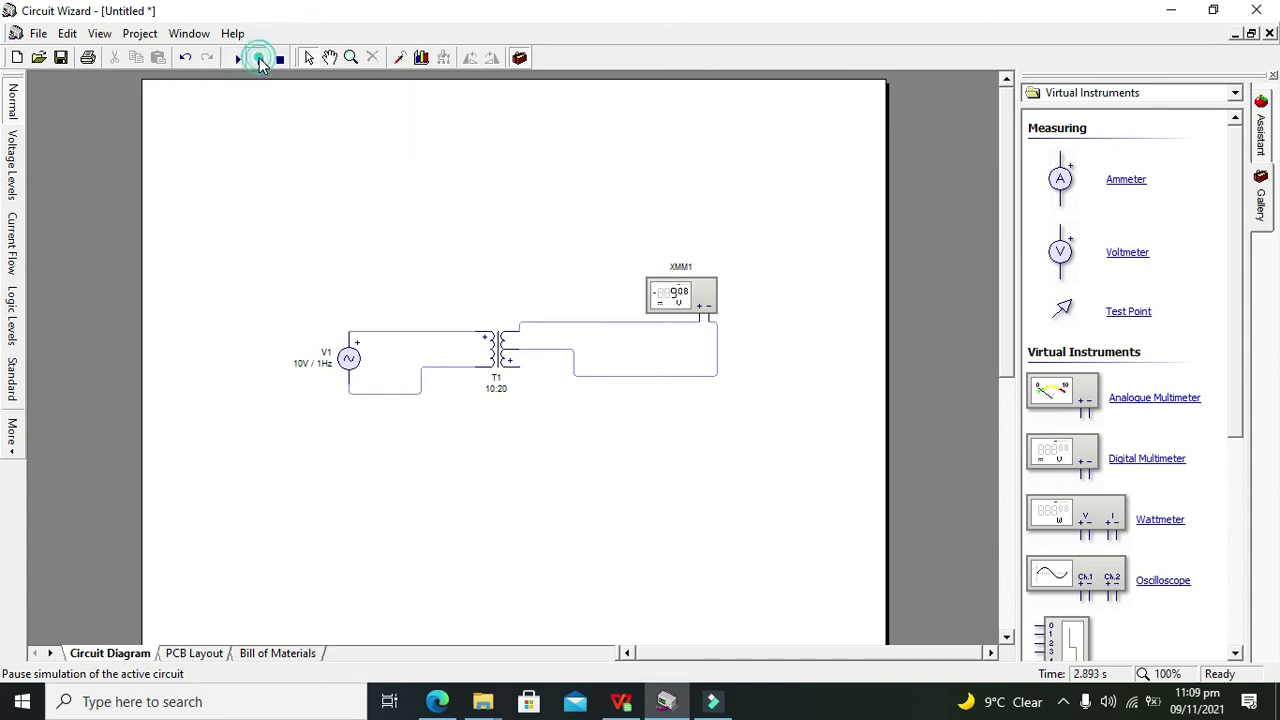
pyautogui.click(259, 59)
pyautogui.click(259, 59)
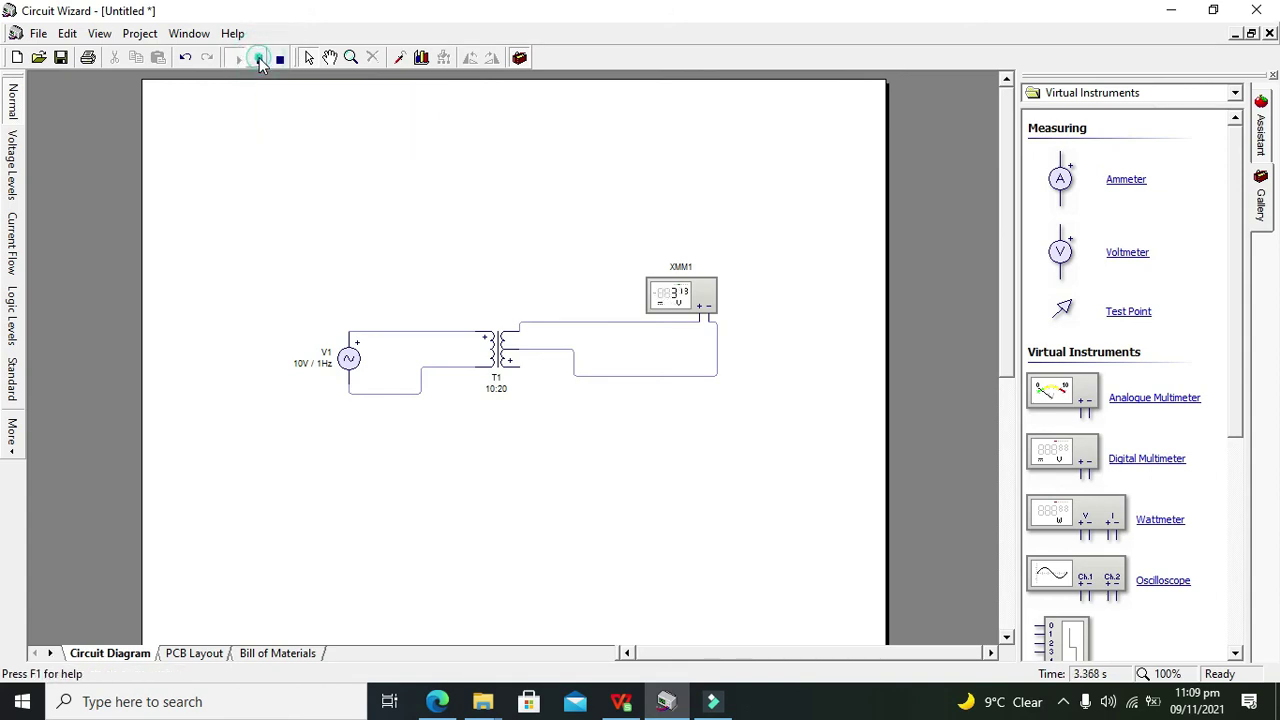
pyautogui.click(259, 59)
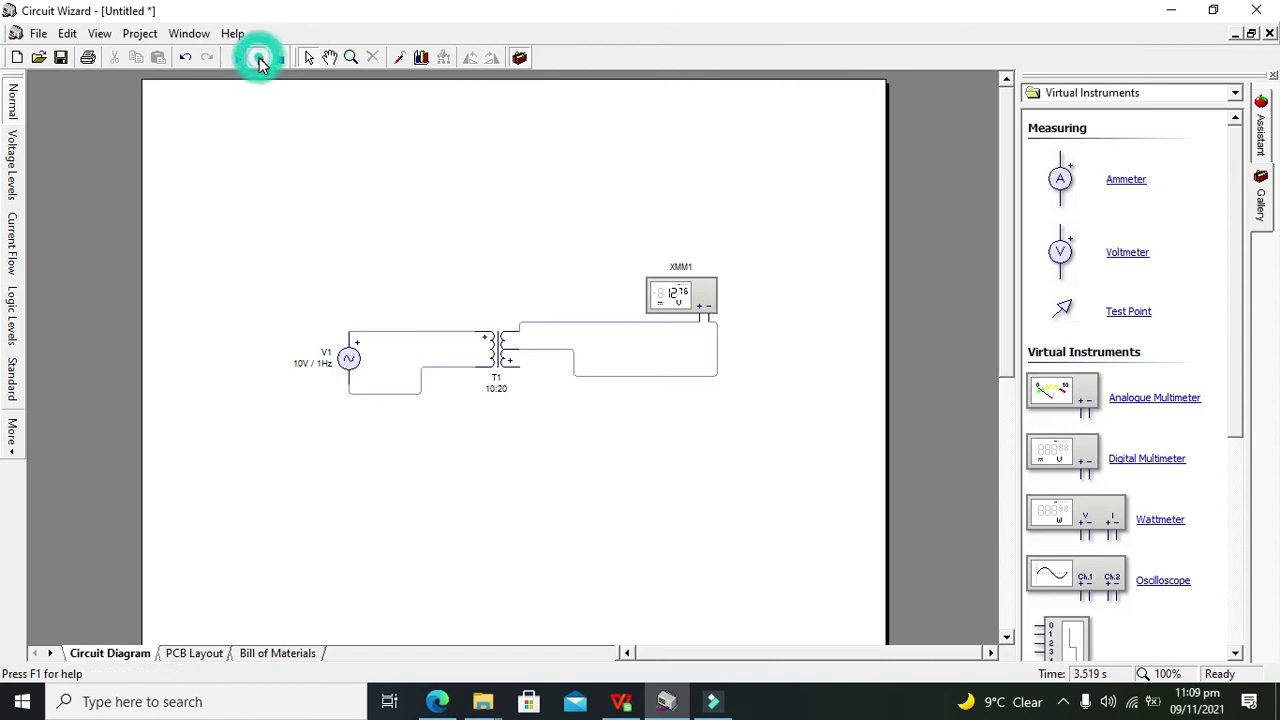
pyautogui.click(259, 59)
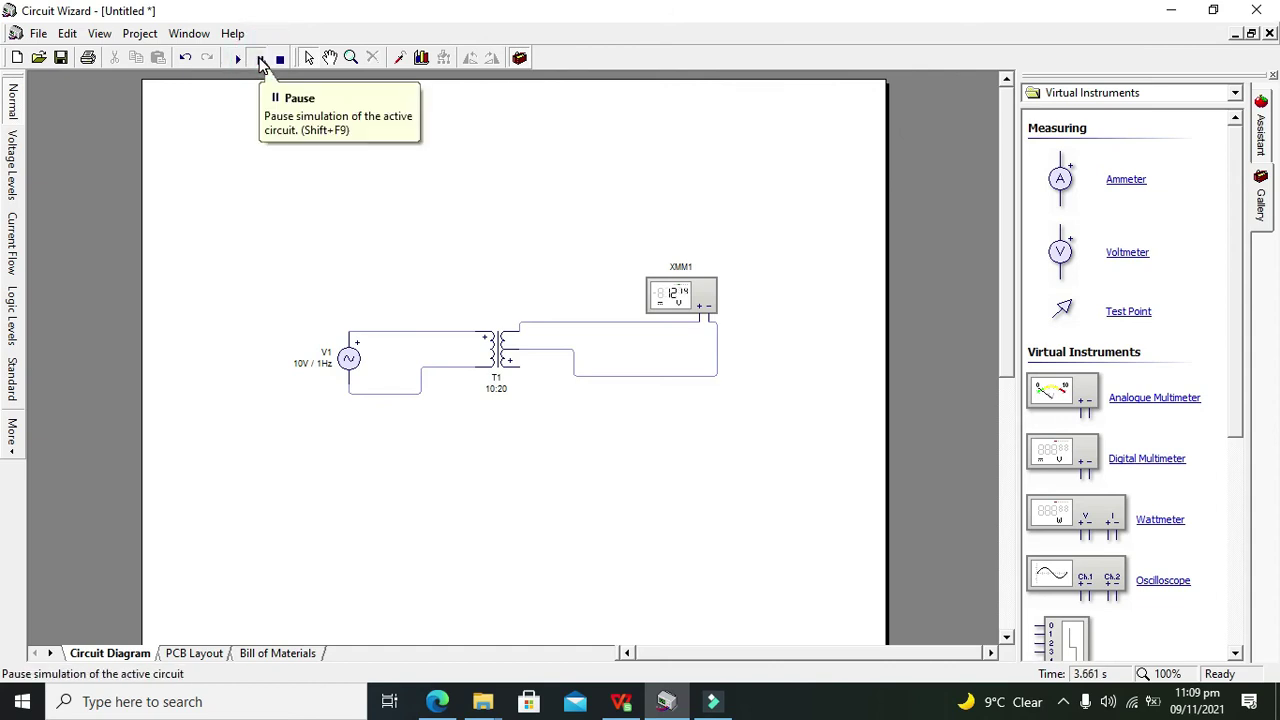
pyautogui.click(259, 59)
pyautogui.click(259, 59)
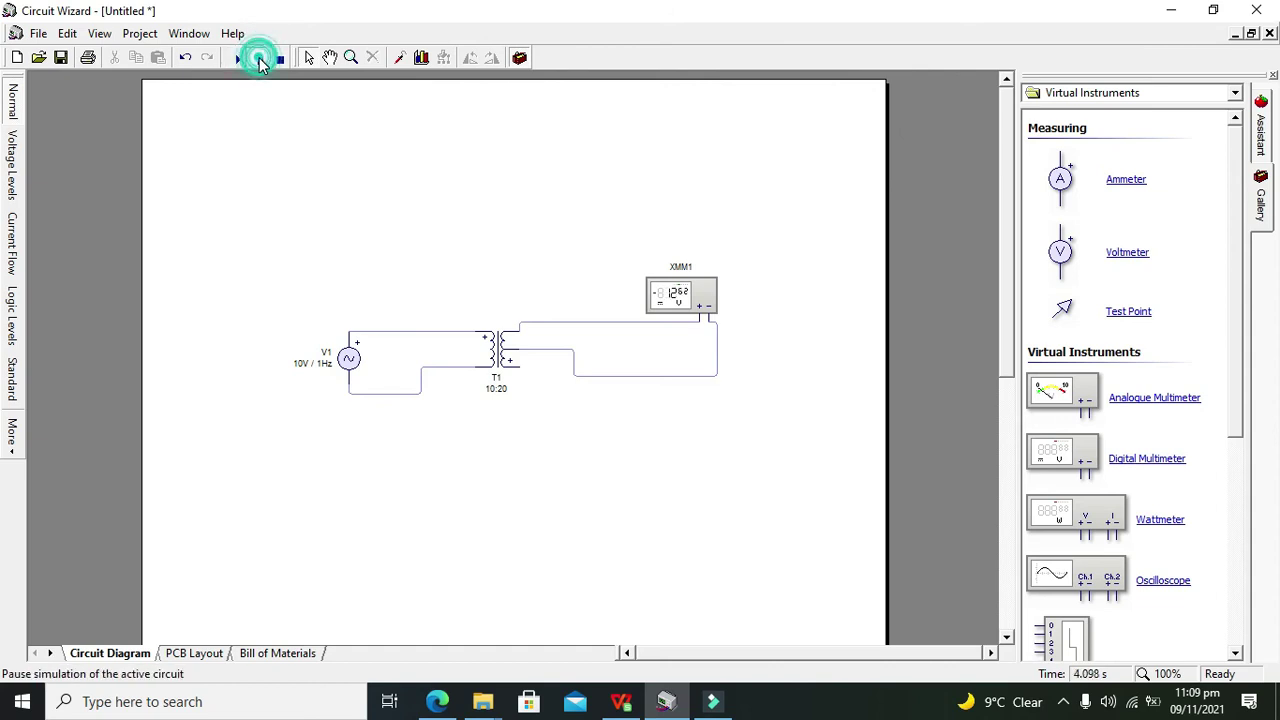
pyautogui.click(259, 59)
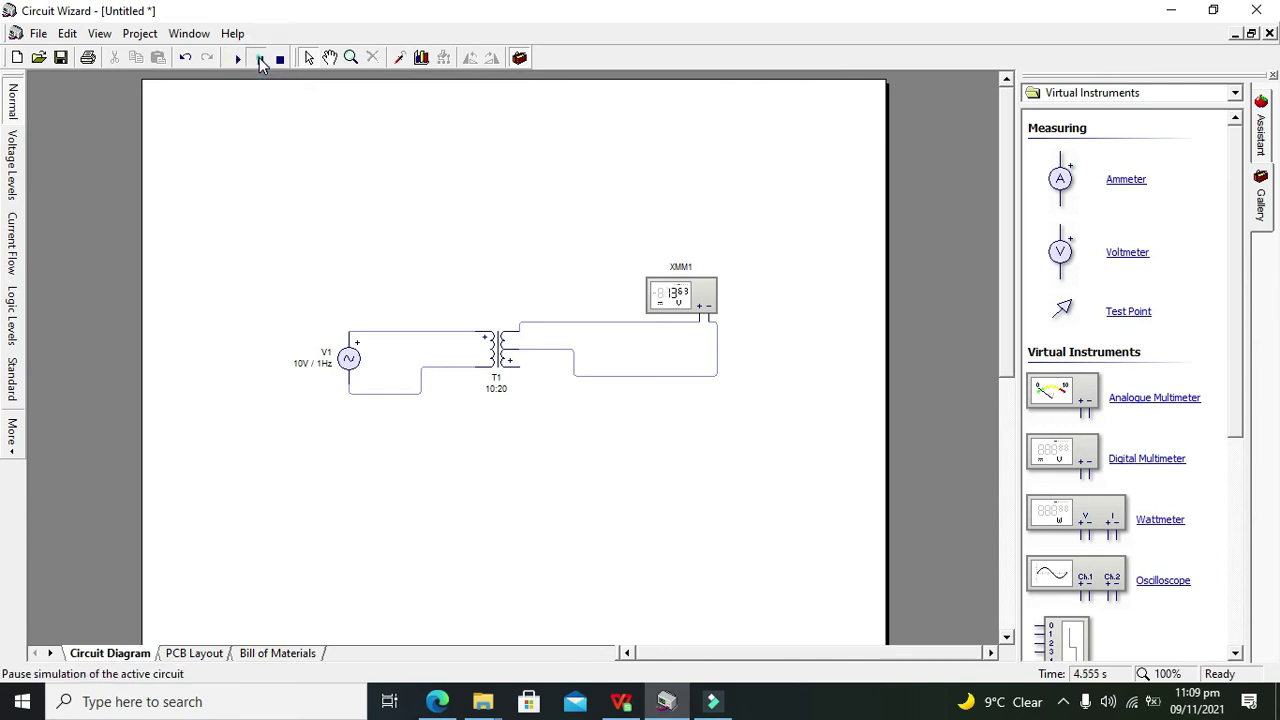
pyautogui.click(259, 59)
pyautogui.click(259, 59)
pyautogui.click(259, 59)
pyautogui.click(259, 59)
pyautogui.click(259, 59)
pyautogui.click(259, 59)
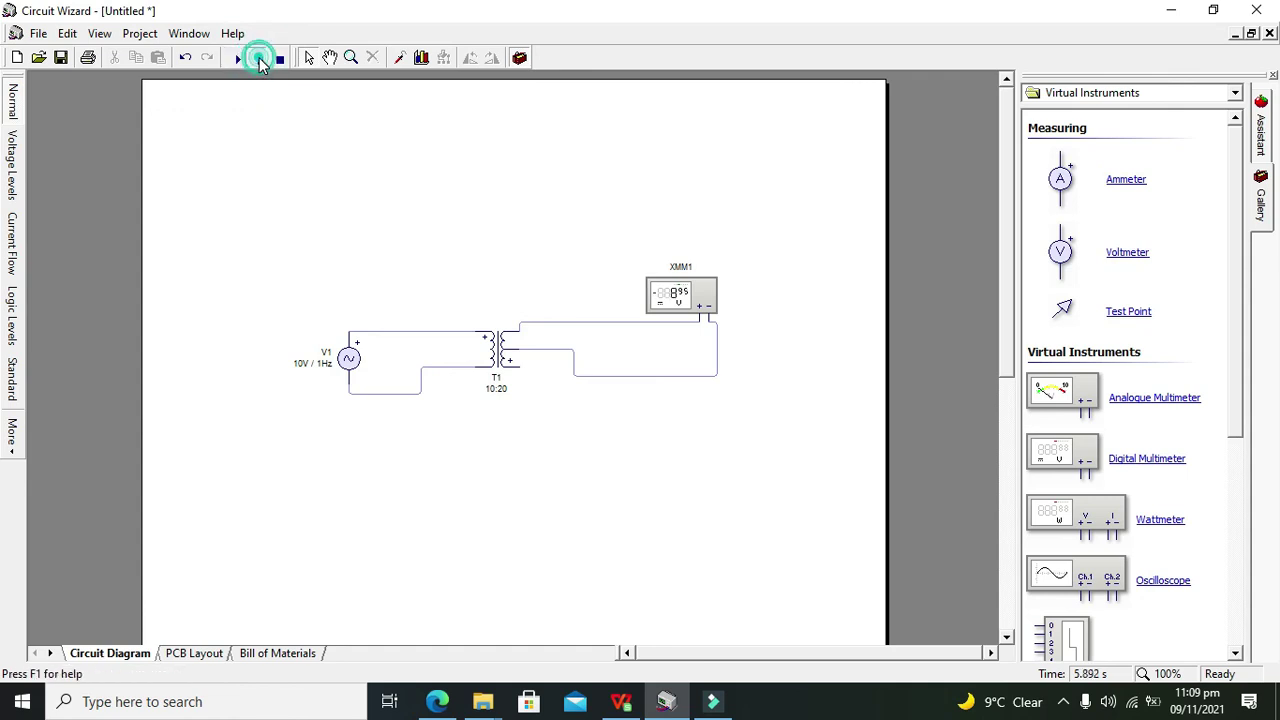
pyautogui.click(259, 59)
pyautogui.click(259, 59)
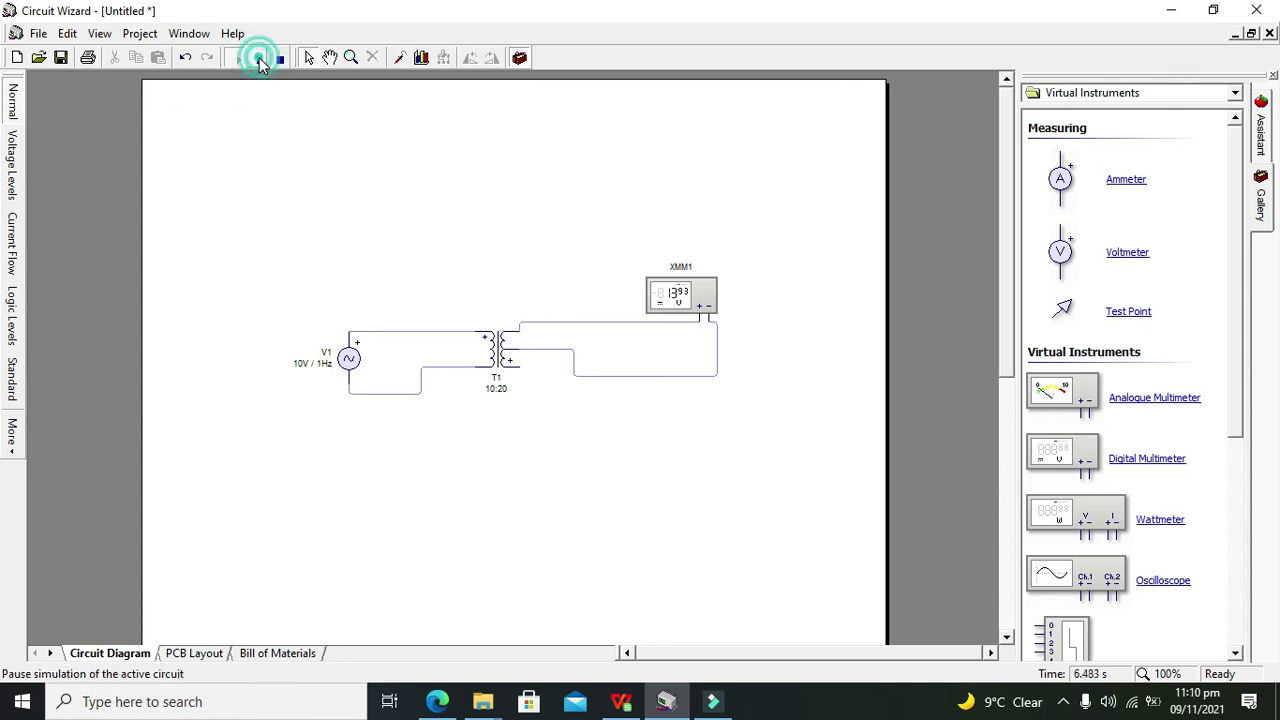
pyautogui.click(259, 59)
pyautogui.click(259, 59)
pyautogui.click(259, 59)
pyautogui.click(259, 59)
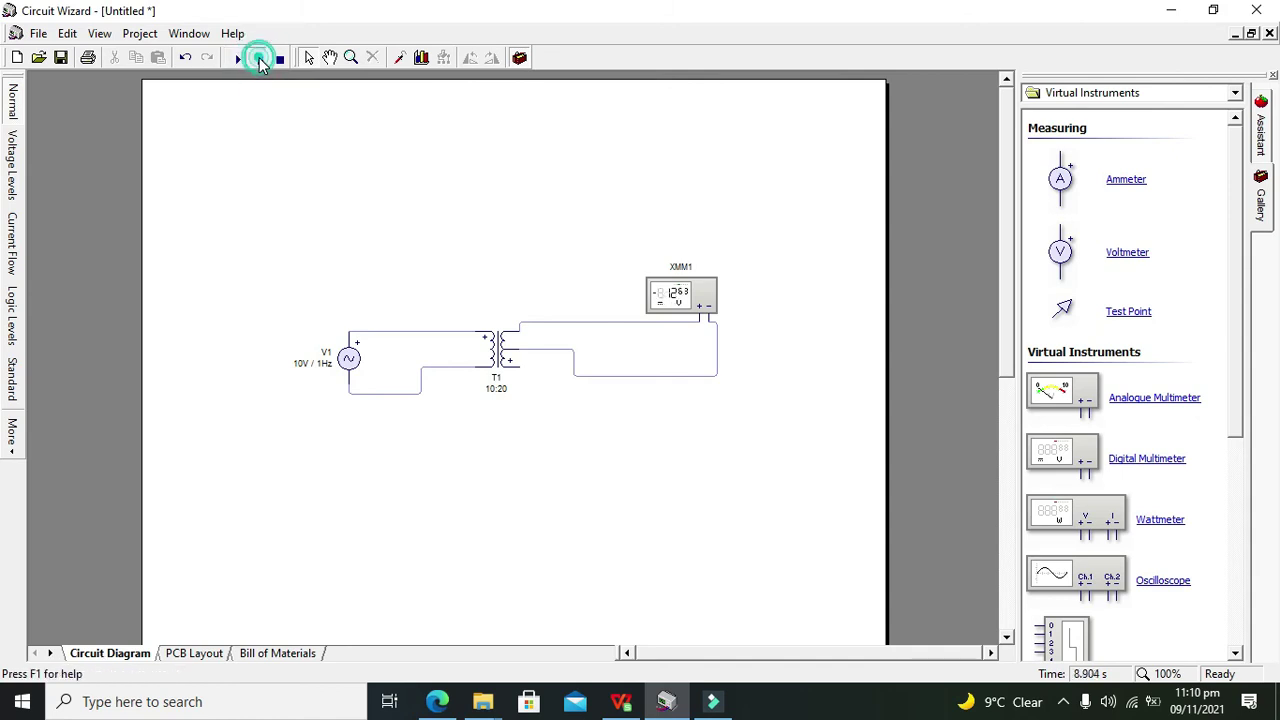
pyautogui.click(259, 59)
pyautogui.click(259, 59)
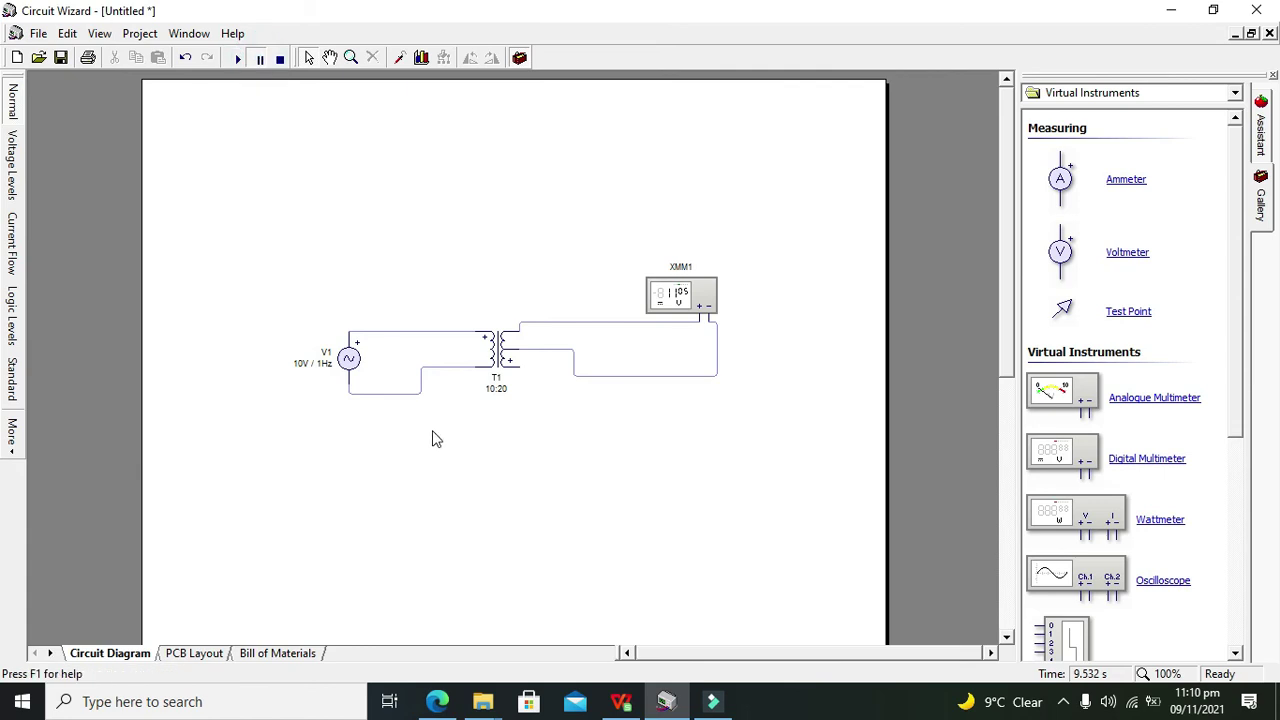
pyautogui.click(279, 58)
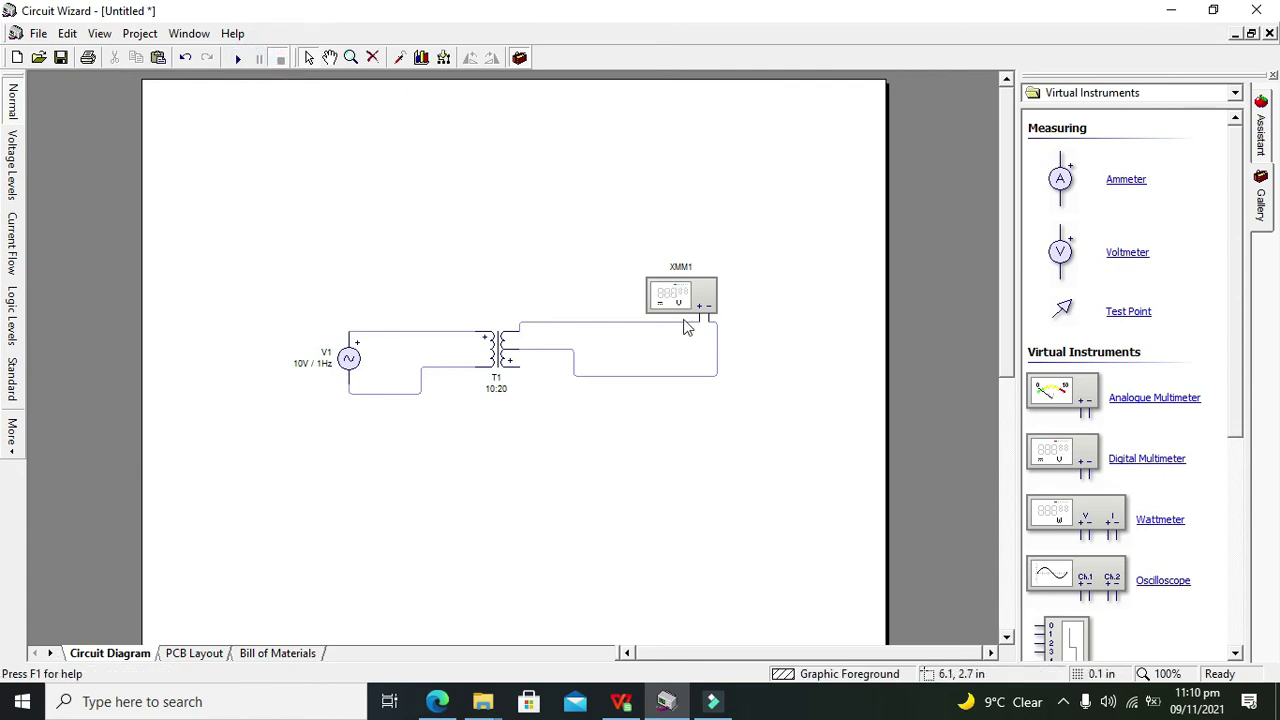
# Step: Set transformer T1's secondary windings to 40, giving a 10:40 winding ratio
pyautogui.doubleClick(500, 357)
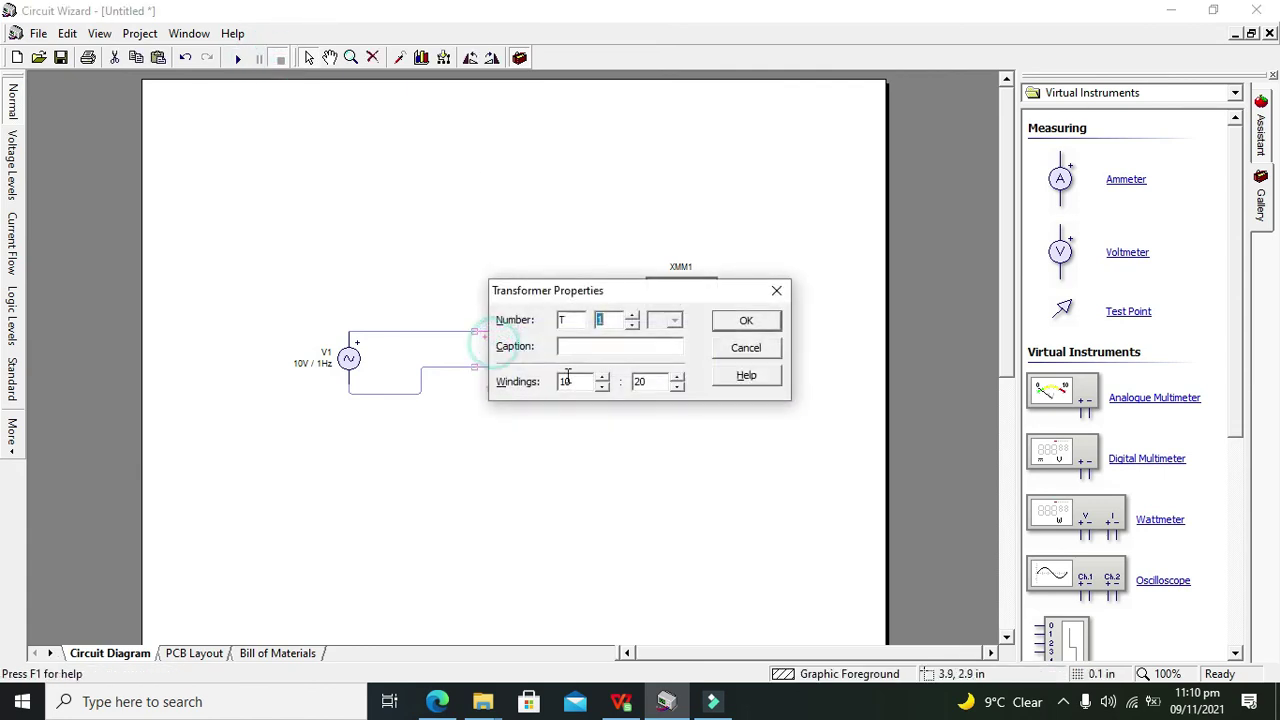
pyautogui.click(677, 378)
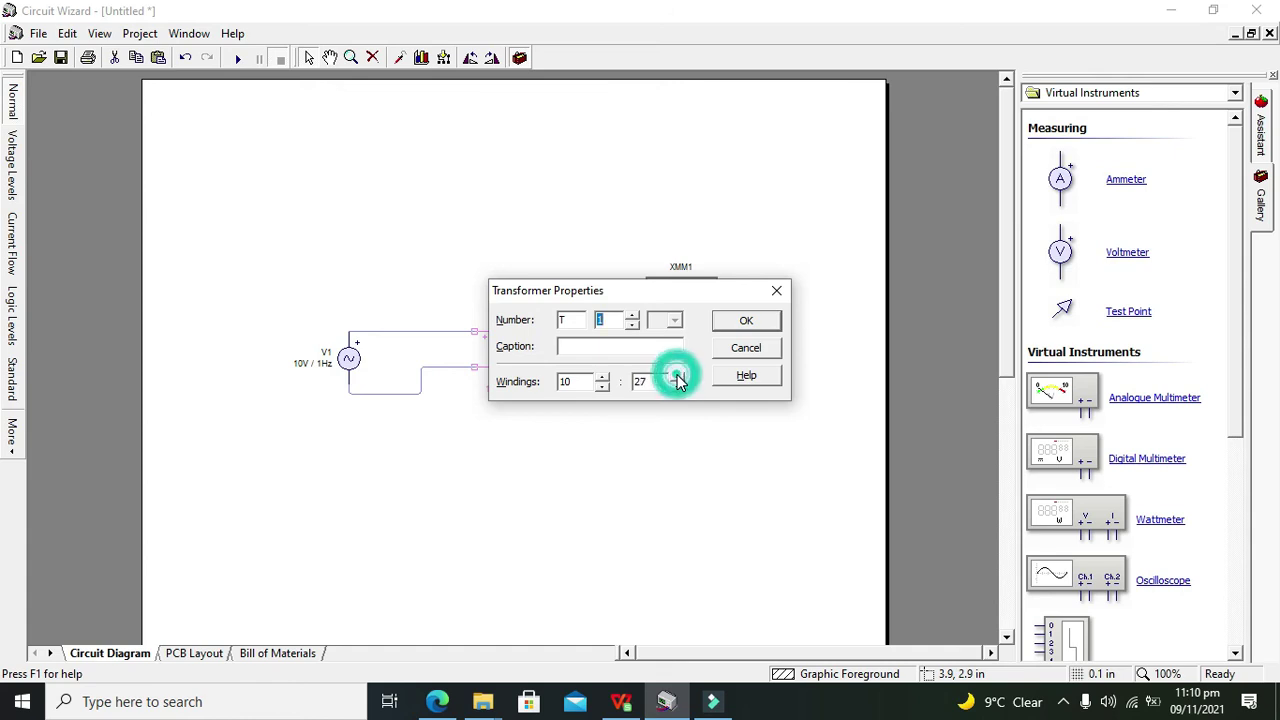
pyautogui.click(677, 378)
pyautogui.click(677, 378)
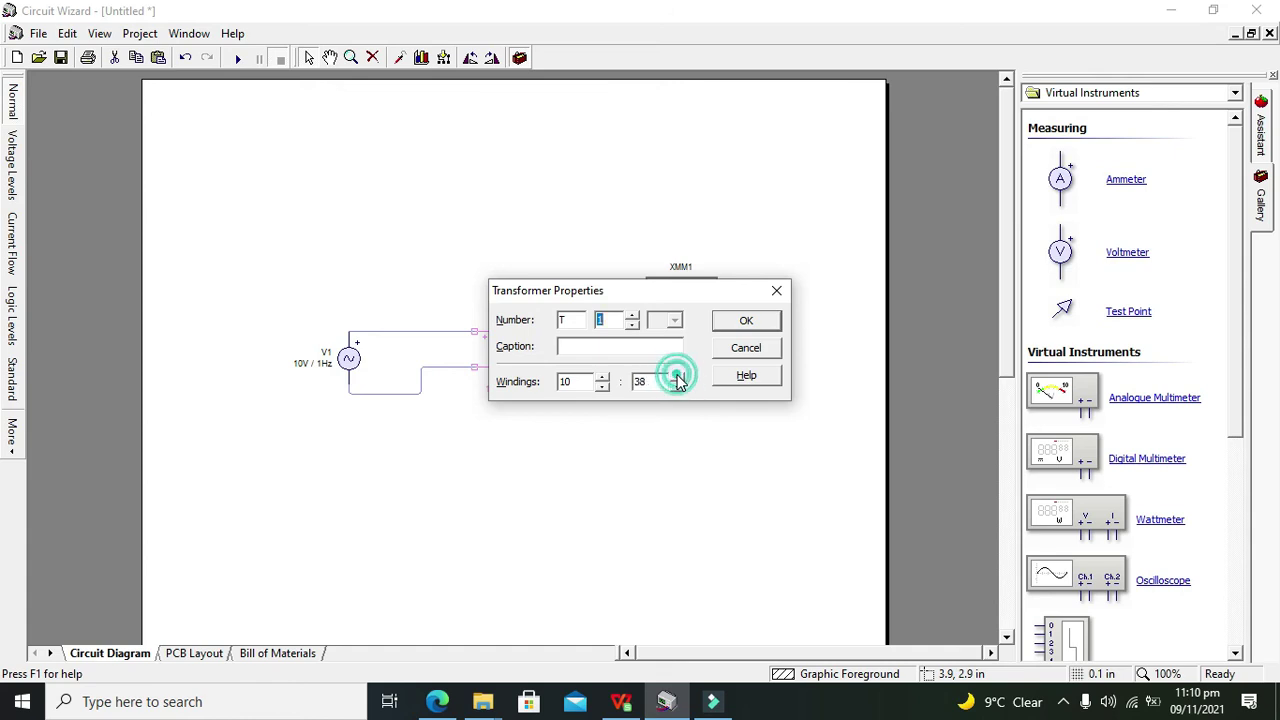
pyautogui.click(746, 320)
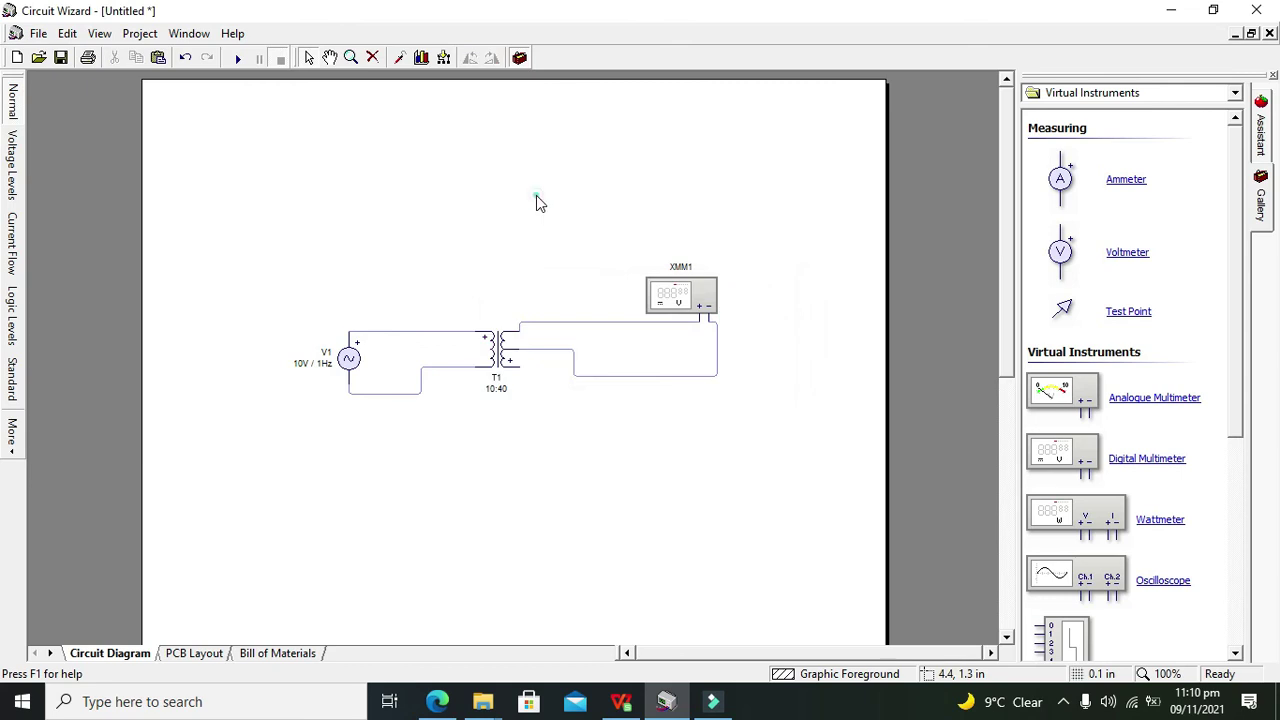
# Step: Briefly simulate the 10:40 circuit, pausing once, then stop it
pyautogui.click(236, 58)
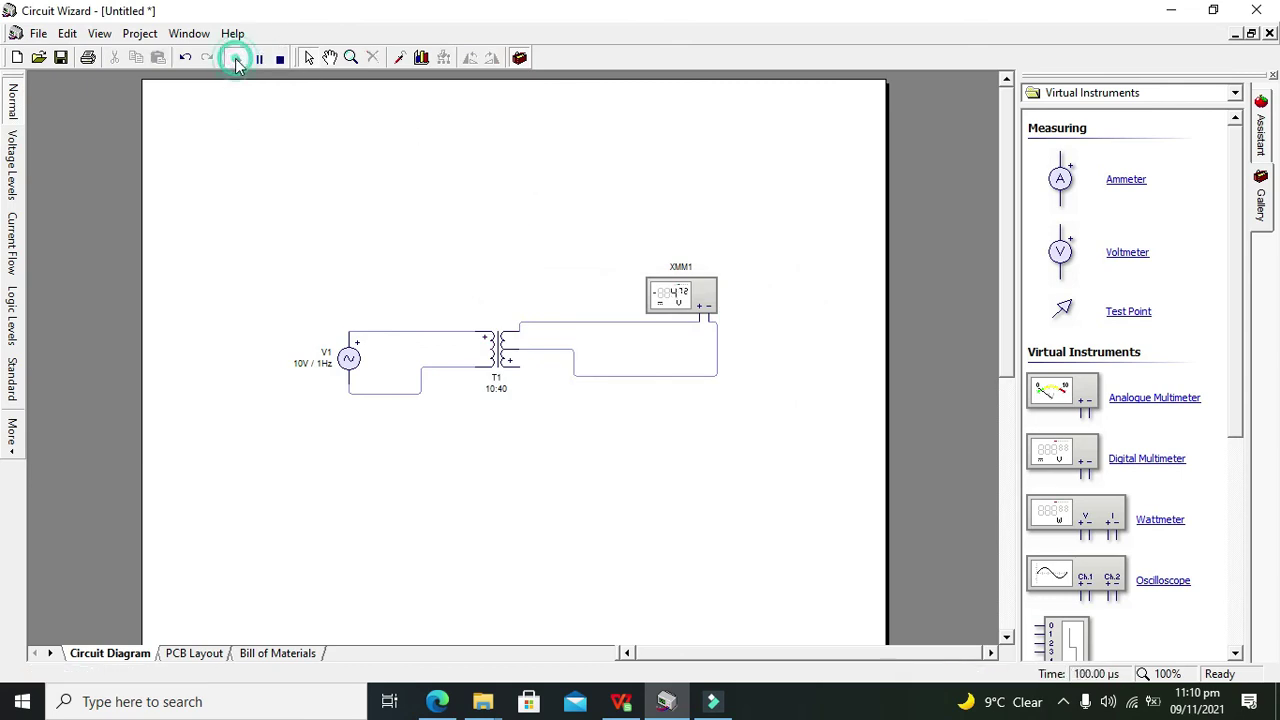
pyautogui.click(259, 58)
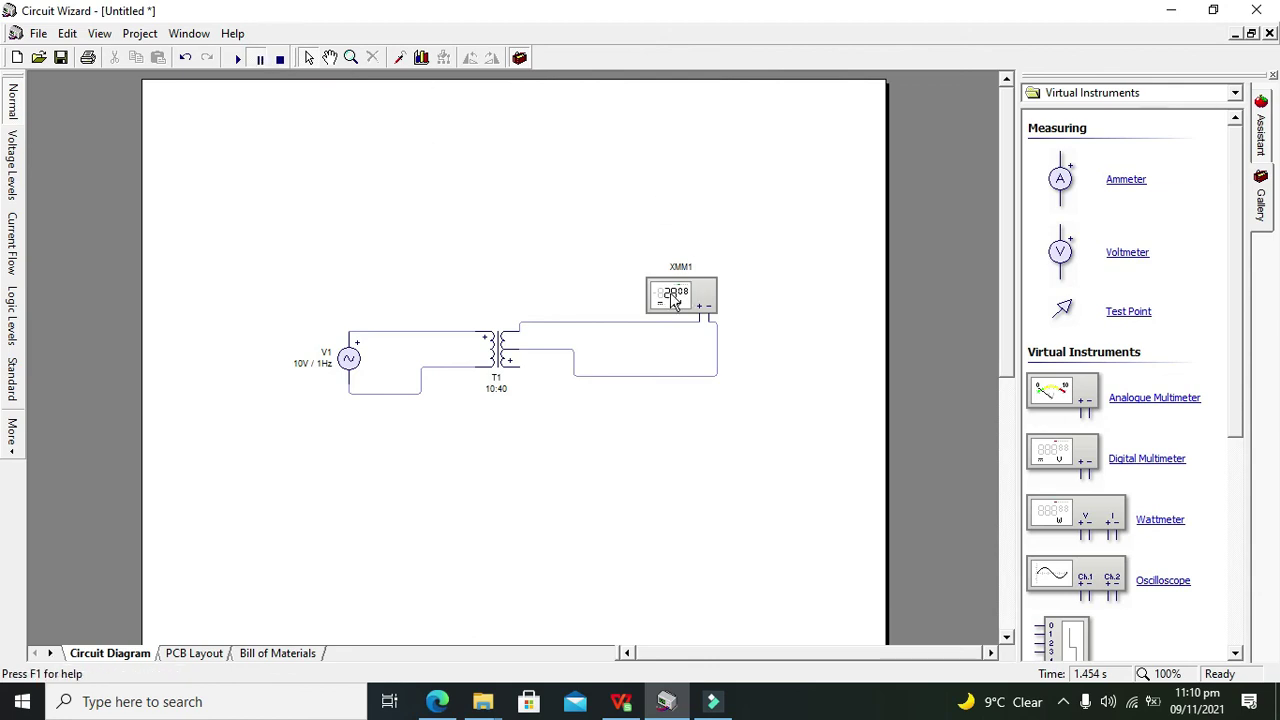
pyautogui.click(280, 58)
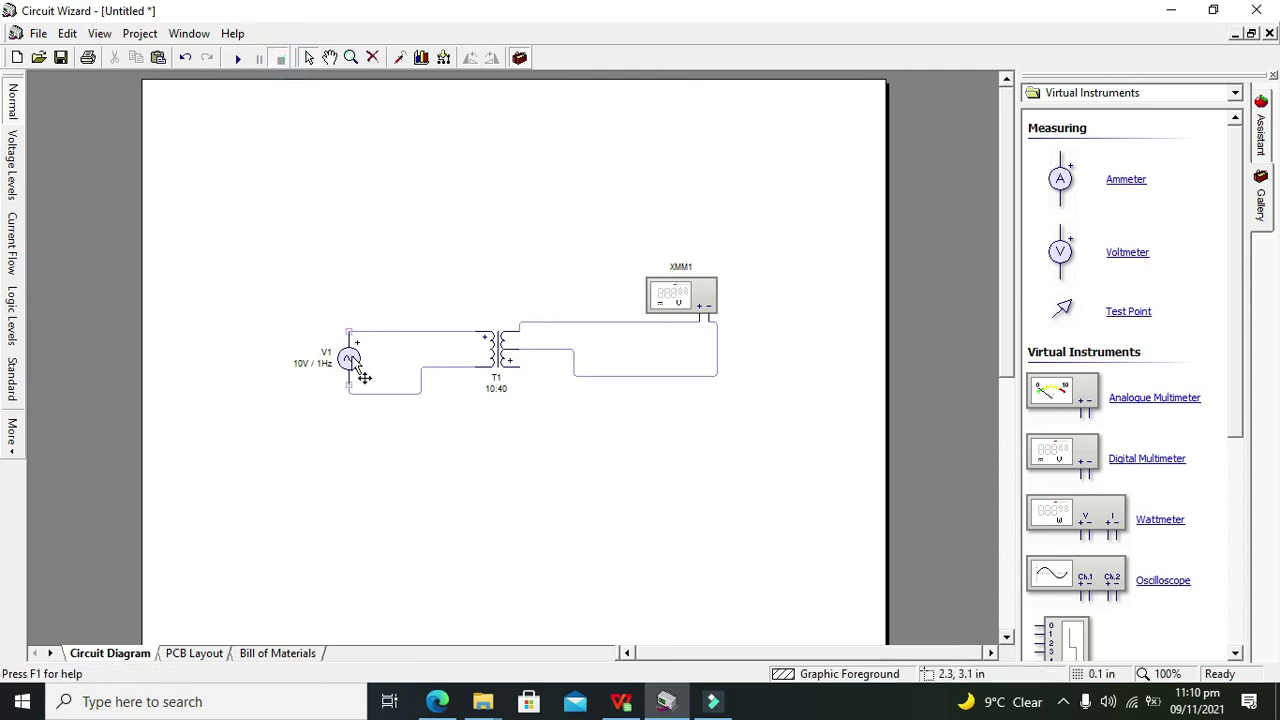
# Step: Change AC source V1's frequency to 100 Hz
pyautogui.doubleClick(350, 360)
pyautogui.click(586, 394)
pyautogui.write('00')
pyautogui.press('Return')
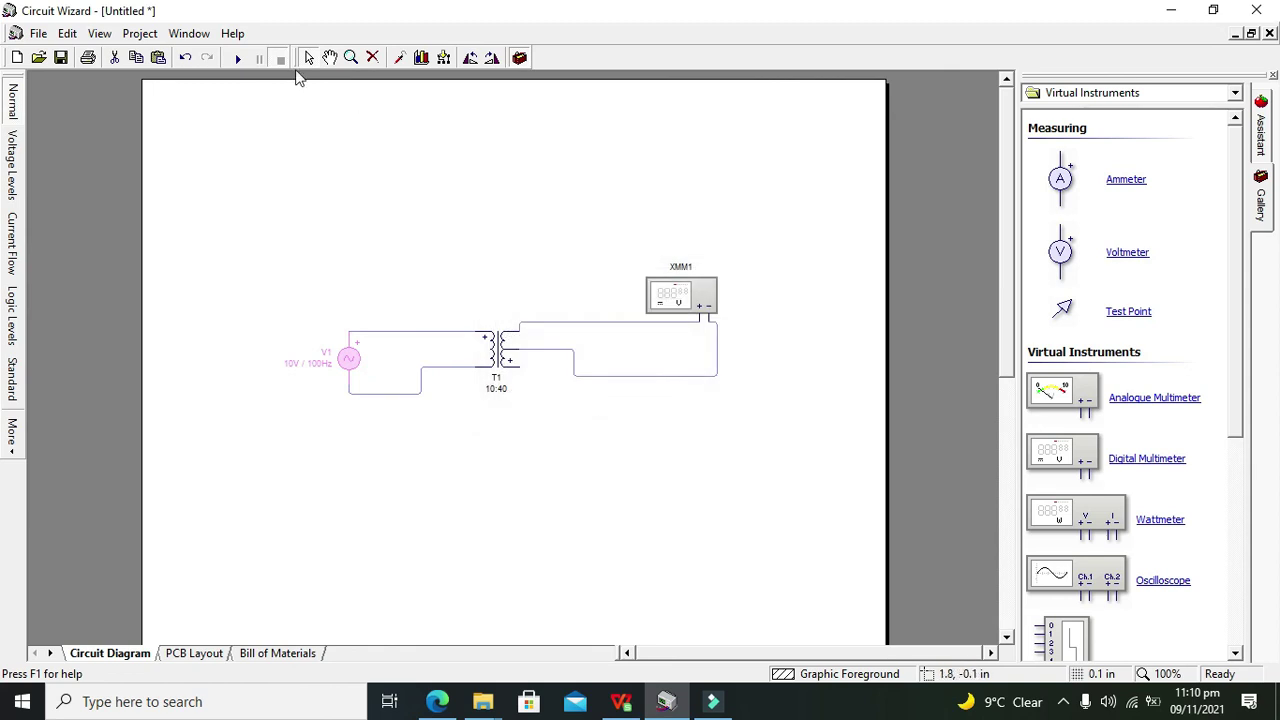
# Step: Run the 100 Hz simulation, pausing and resuming it to read multimeter XMM1
pyautogui.click(236, 58)
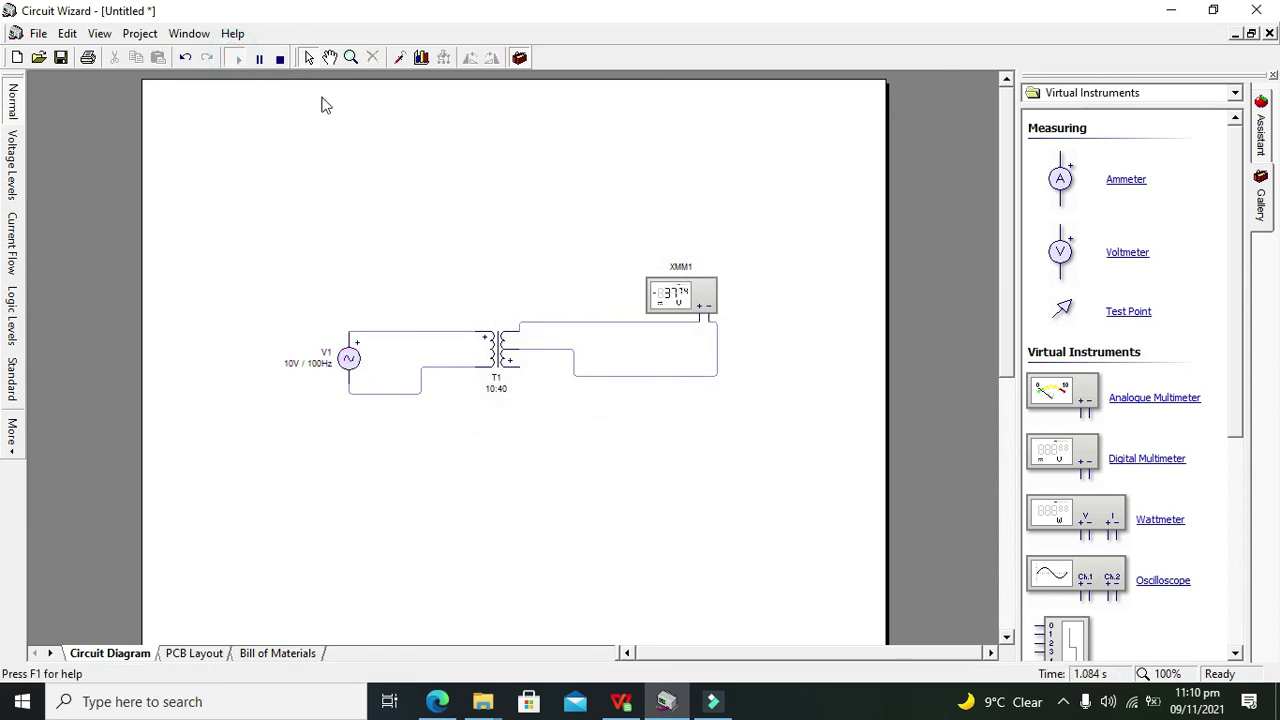
pyautogui.click(259, 58)
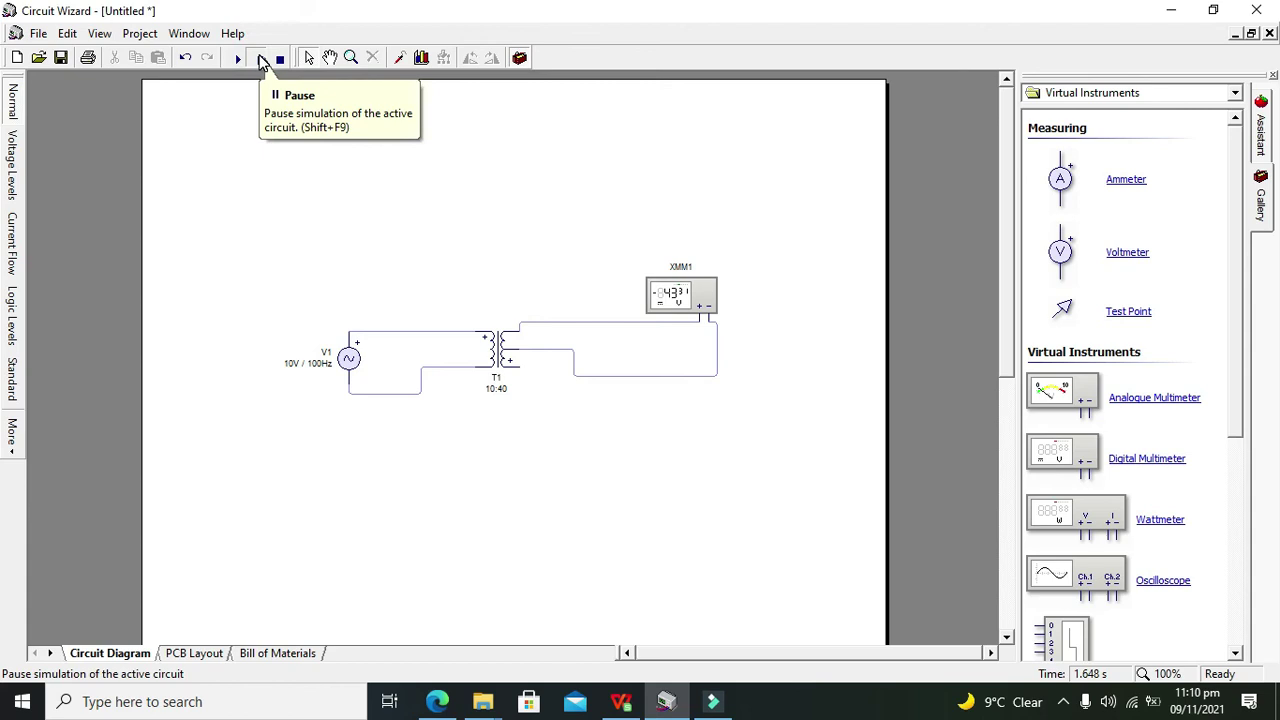
pyautogui.click(259, 58)
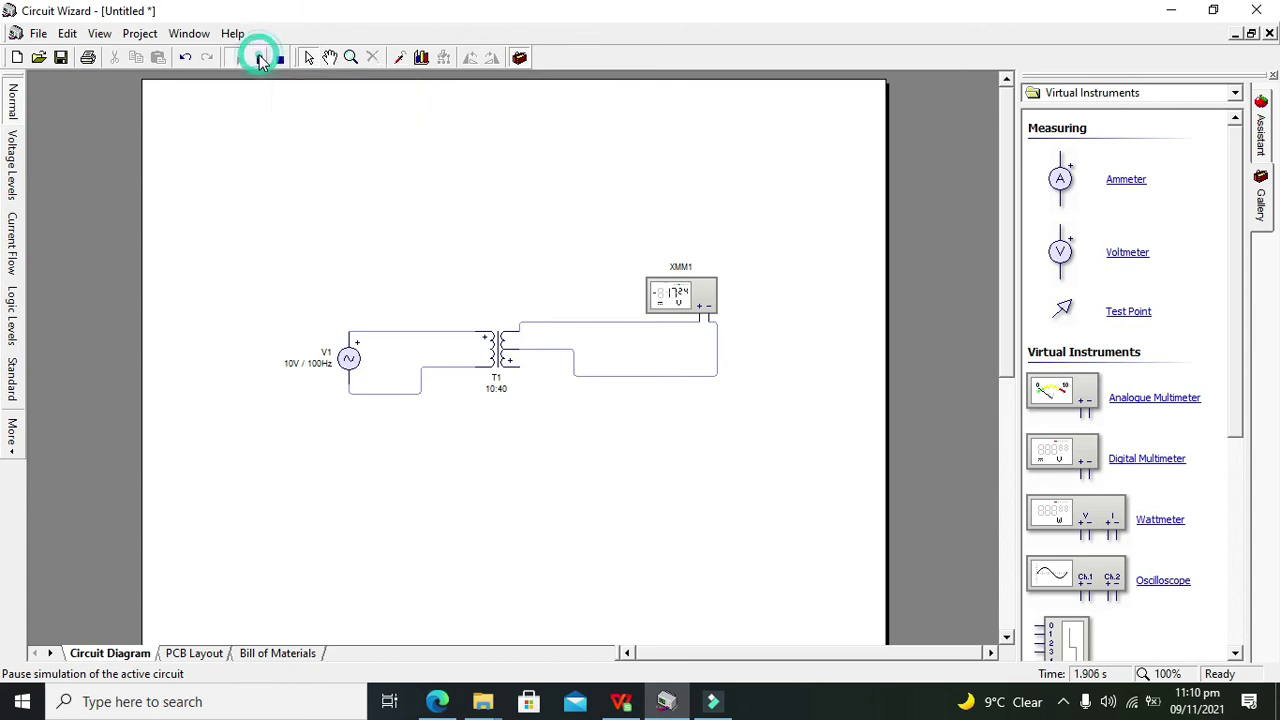
pyautogui.click(259, 58)
pyautogui.click(259, 58)
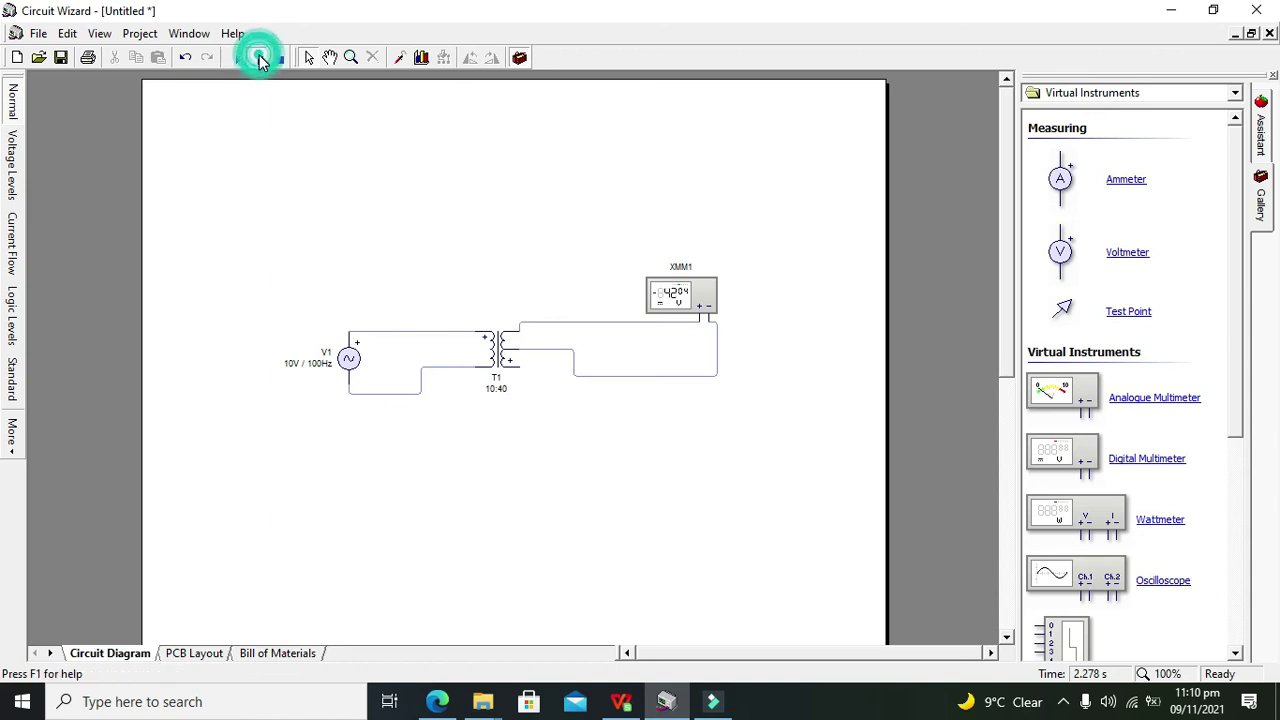
pyautogui.click(259, 58)
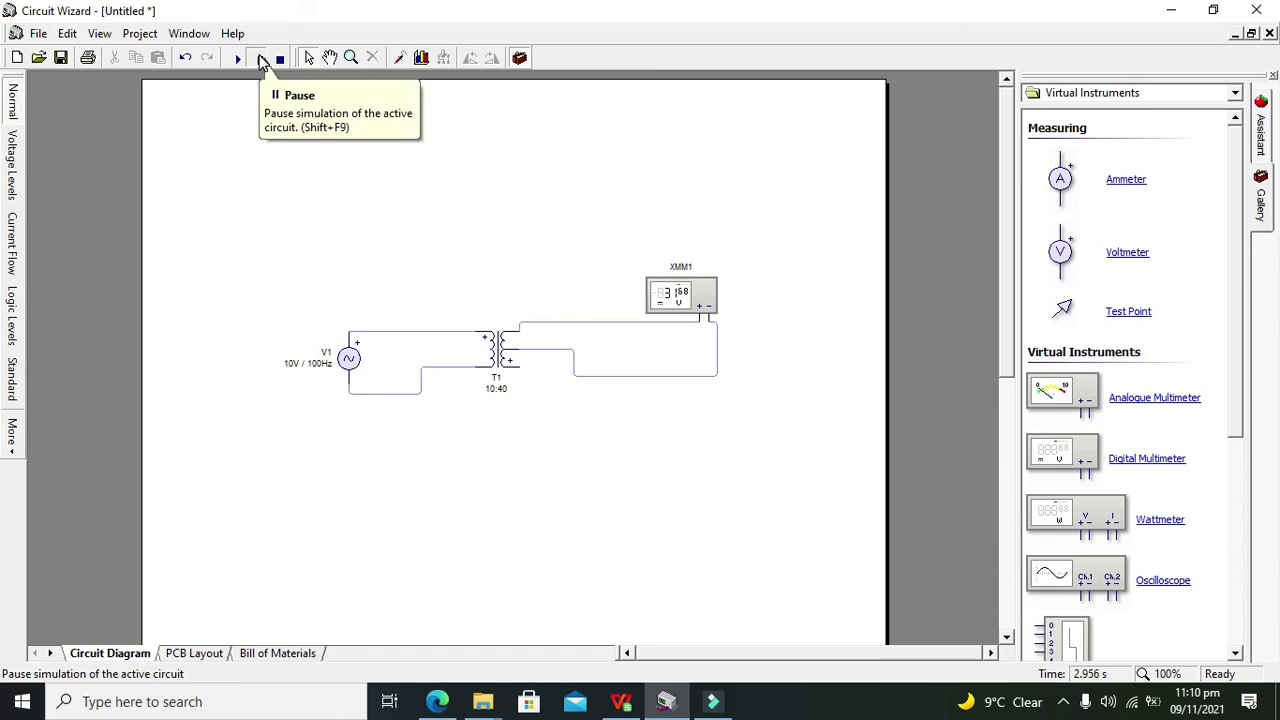
pyautogui.click(259, 58)
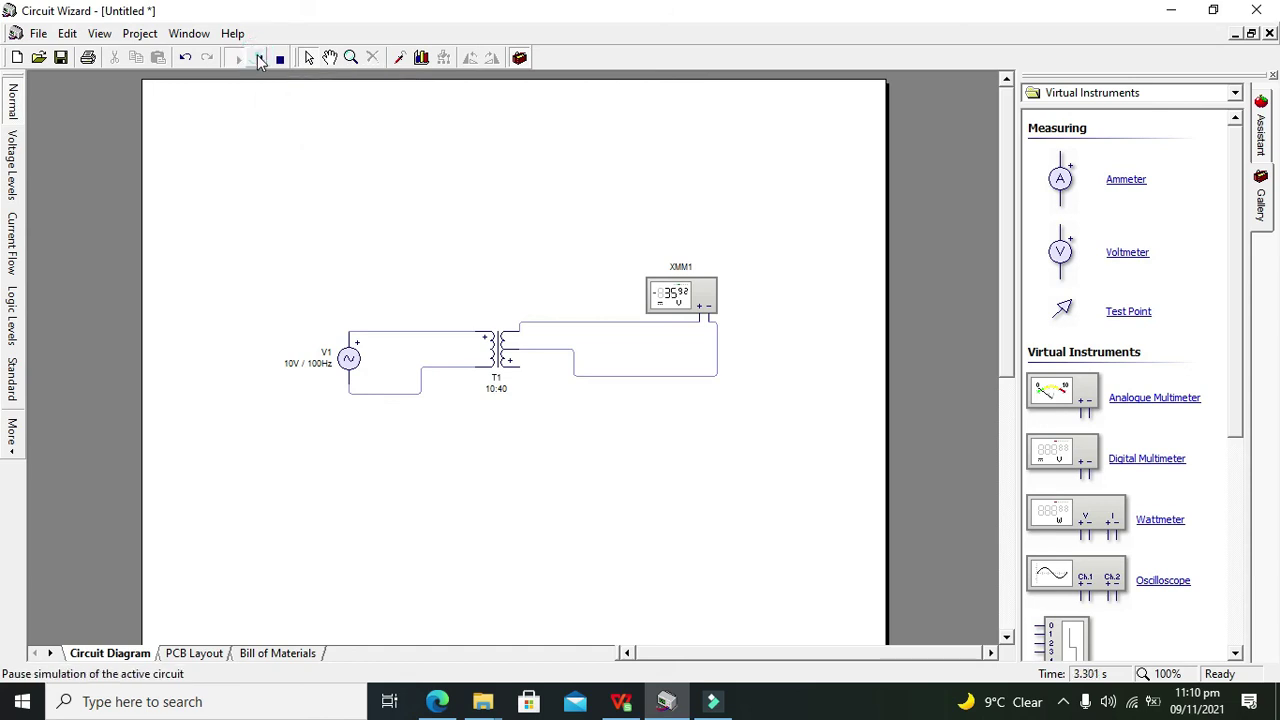
# Step: Leave the simulation paused near 5.7 s with XMM1 at about -458 mV, then reveal hidden tray icons
pyautogui.click(259, 58)
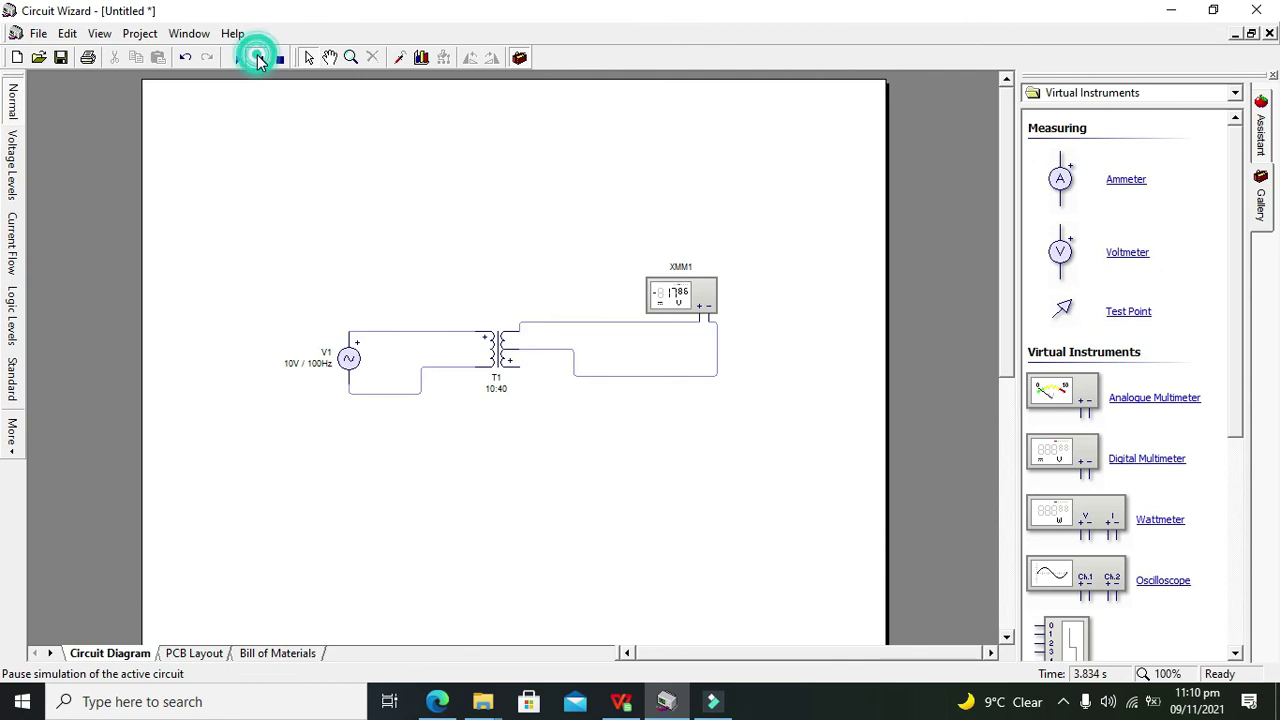
pyautogui.click(259, 58)
pyautogui.click(259, 58)
pyautogui.click(259, 58)
pyautogui.click(259, 58)
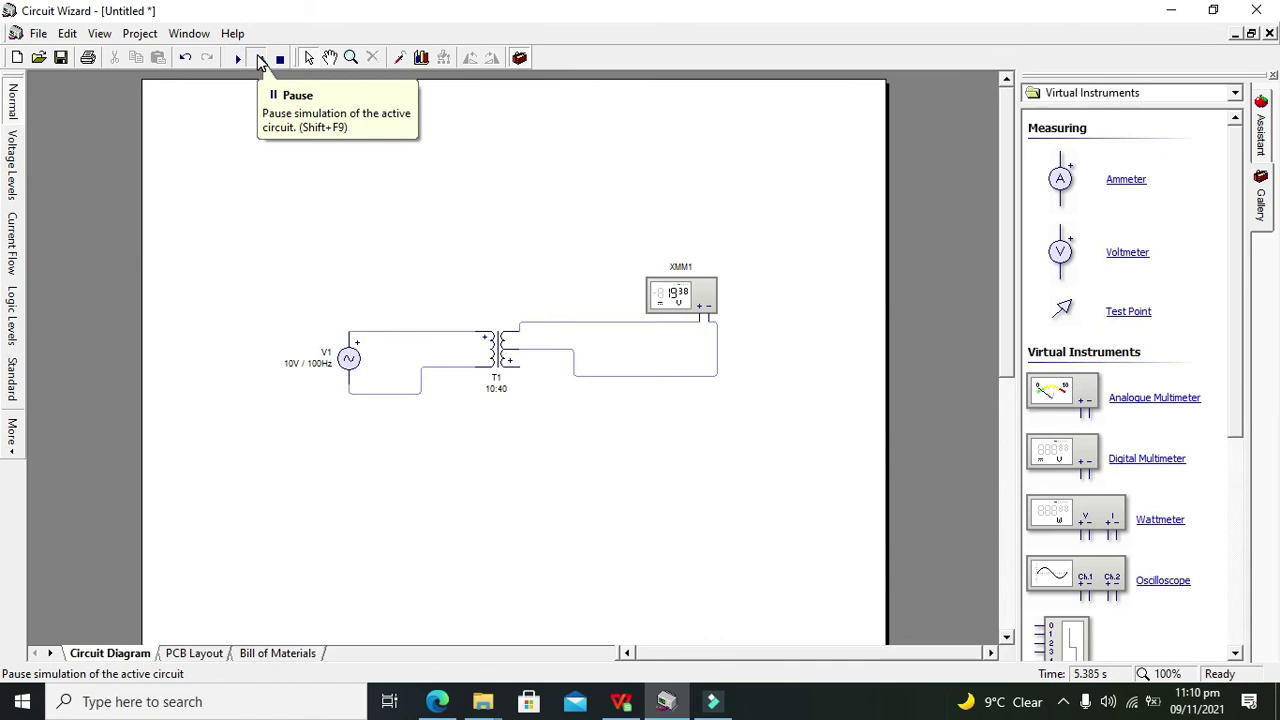
pyautogui.click(259, 62)
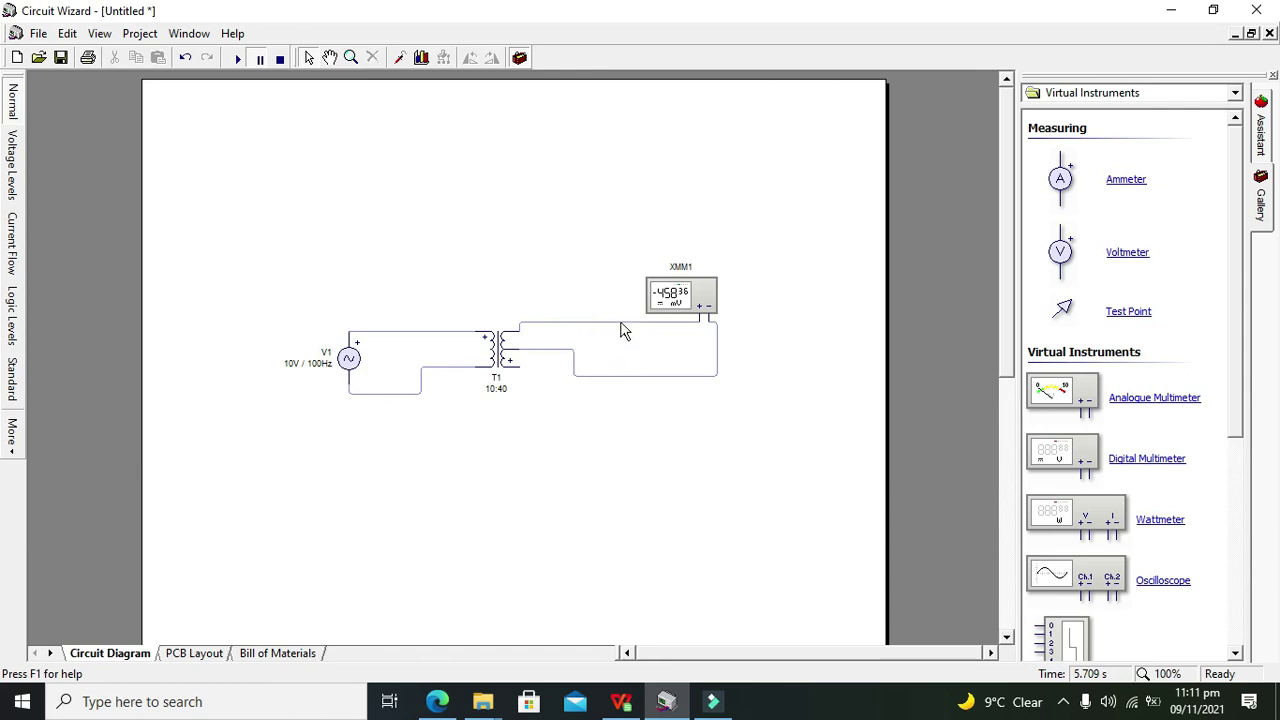
pyautogui.moveTo(614, 382)
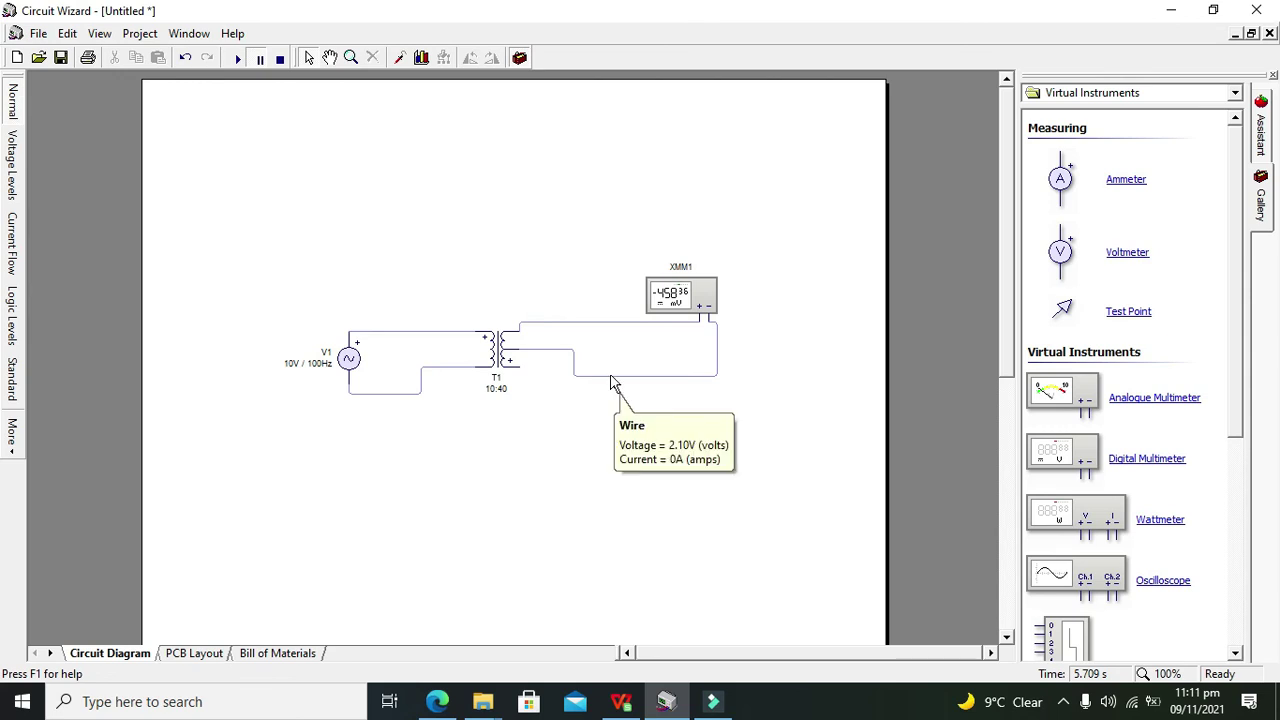
pyautogui.click(1062, 702)
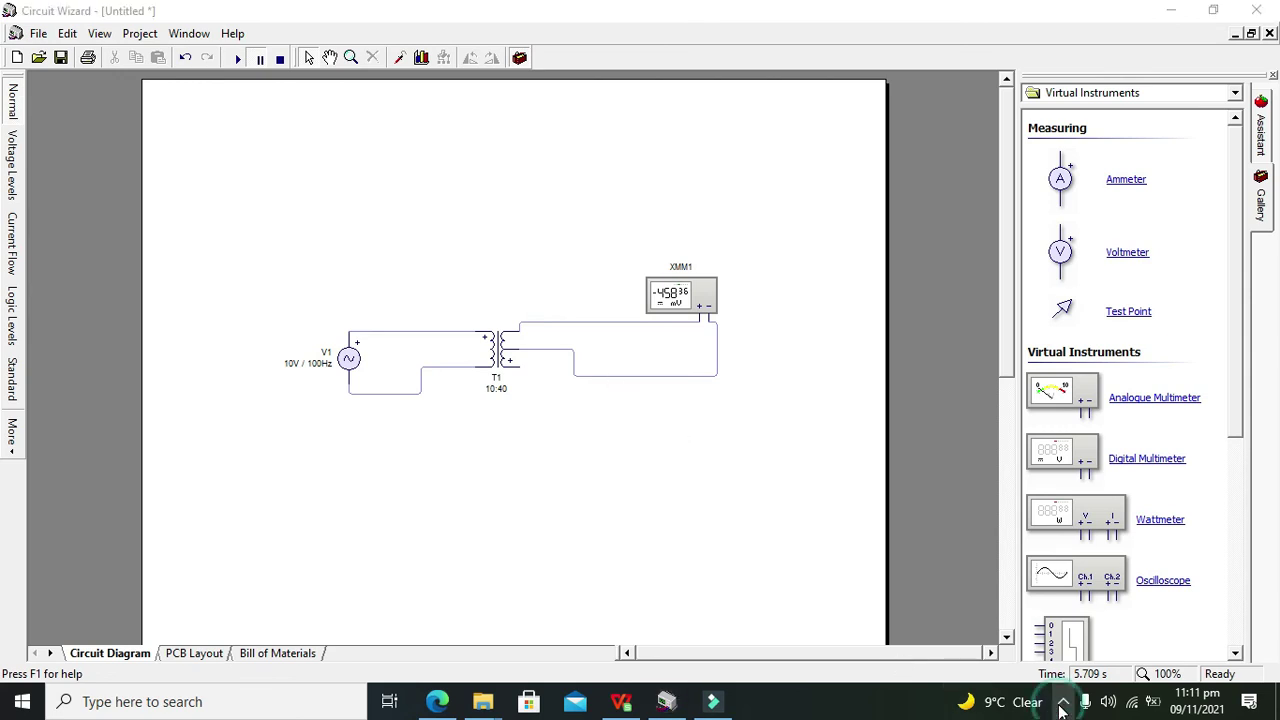